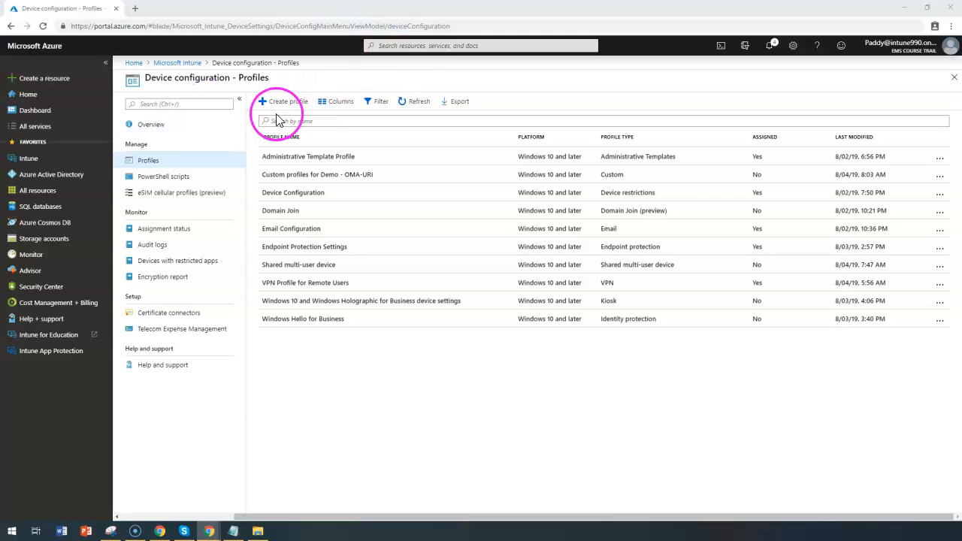
- Open the device configuration profiles in Microsoft Intune and start creating a new profile
click(177, 63)
click(161, 211)
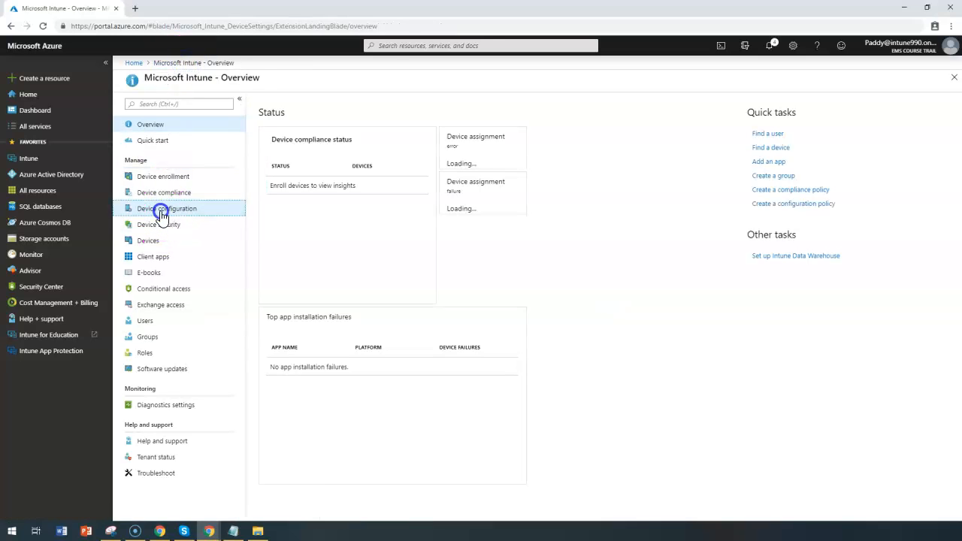
click(159, 165)
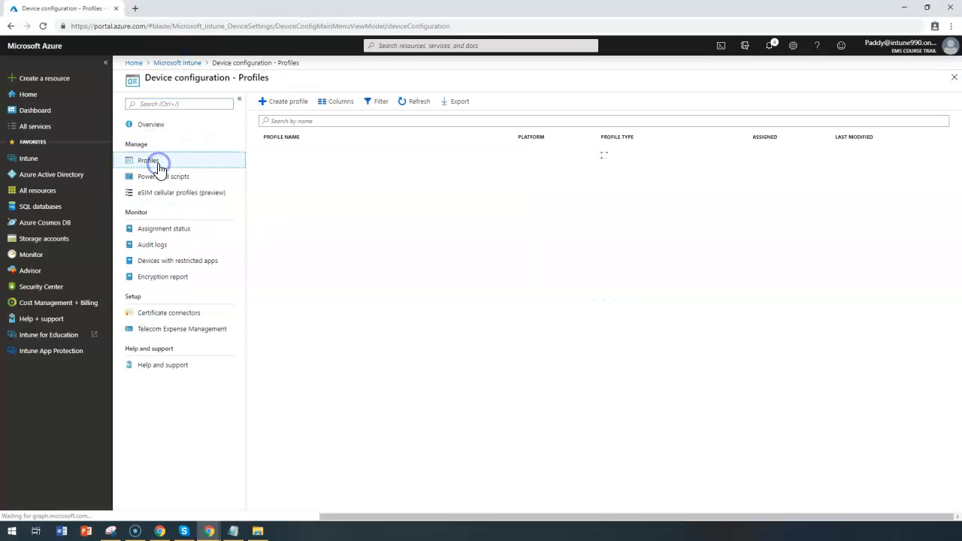
click(282, 101)
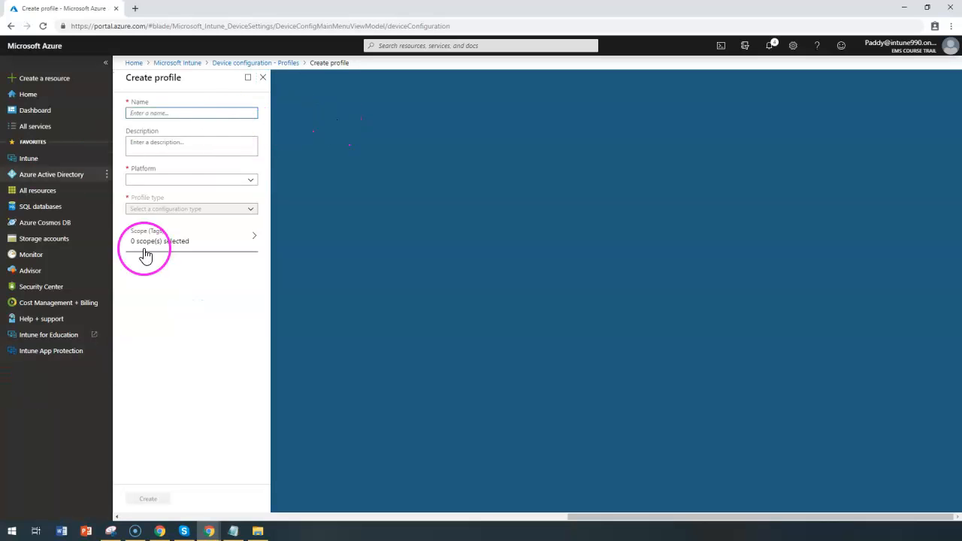
- Set the profile's platform to Windows 8.1 and later, and enter "Windows 8.1 Profiles for APAC Region" as both name and description
click(191, 180)
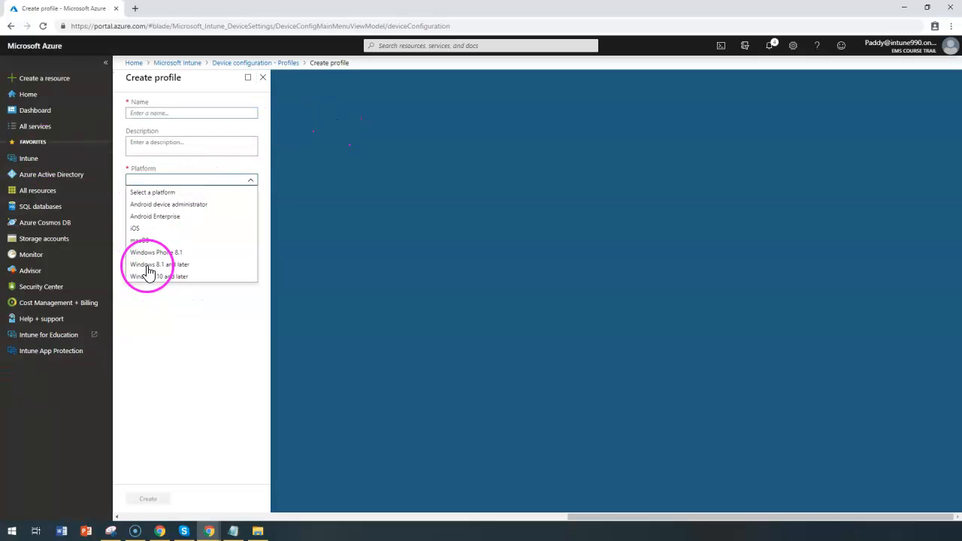
click(181, 269)
click(189, 112)
text(Windows 8.1 Profiles for APAC Region)
click(177, 143)
text(Windows 8.1 Profiles for APAC Region)
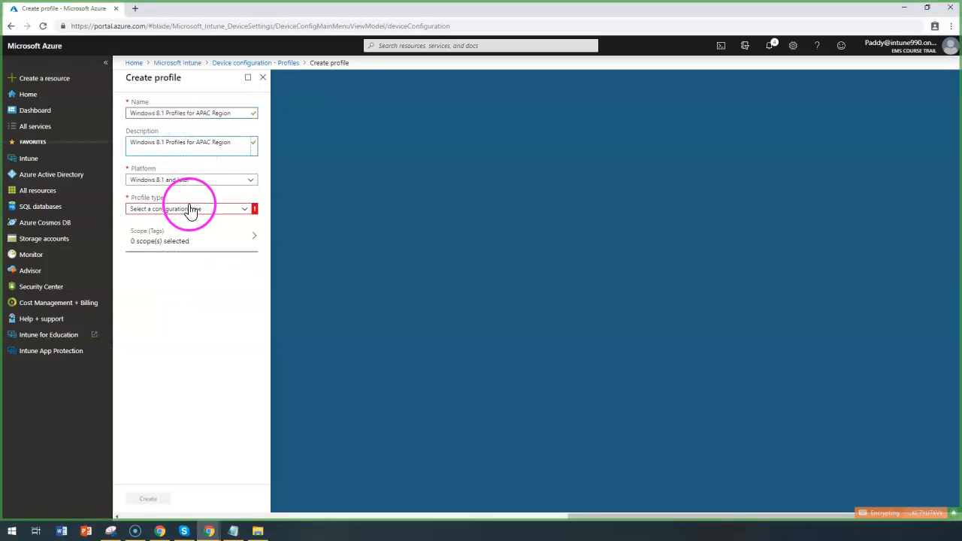
- Choose Wi-Fi import as the profile type to view its settings
click(193, 211)
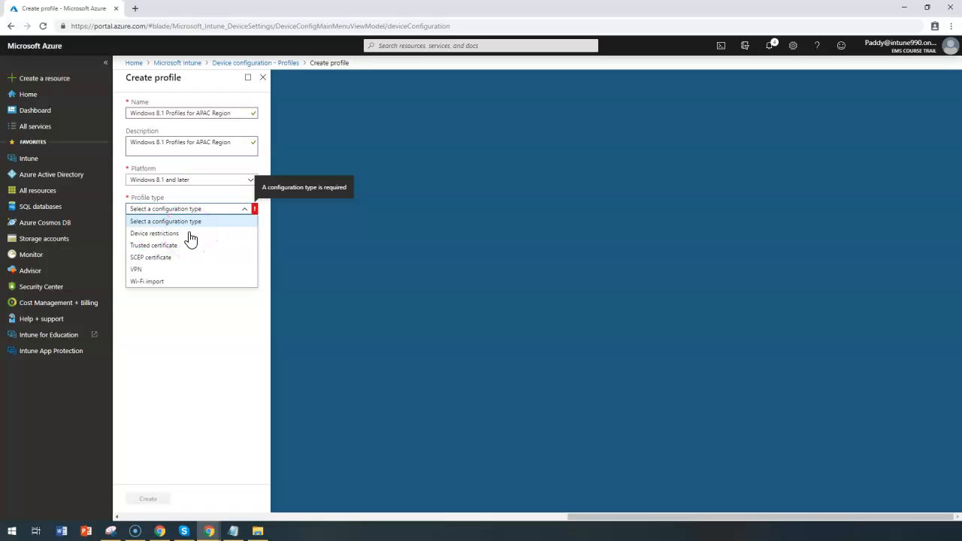
click(157, 284)
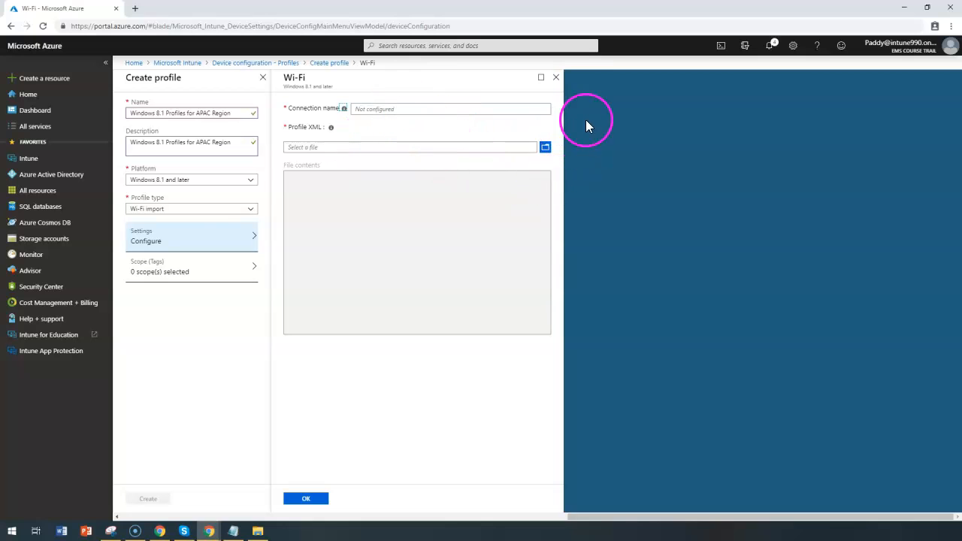
- Switch the profile type to VPN and examine the Base VPN connection name, server fields and connection types
click(178, 209)
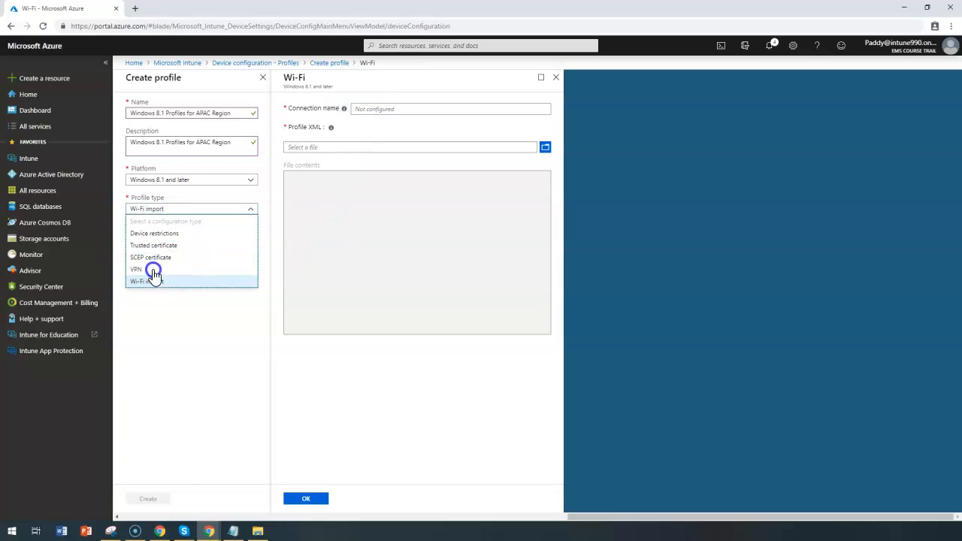
click(153, 270)
click(362, 130)
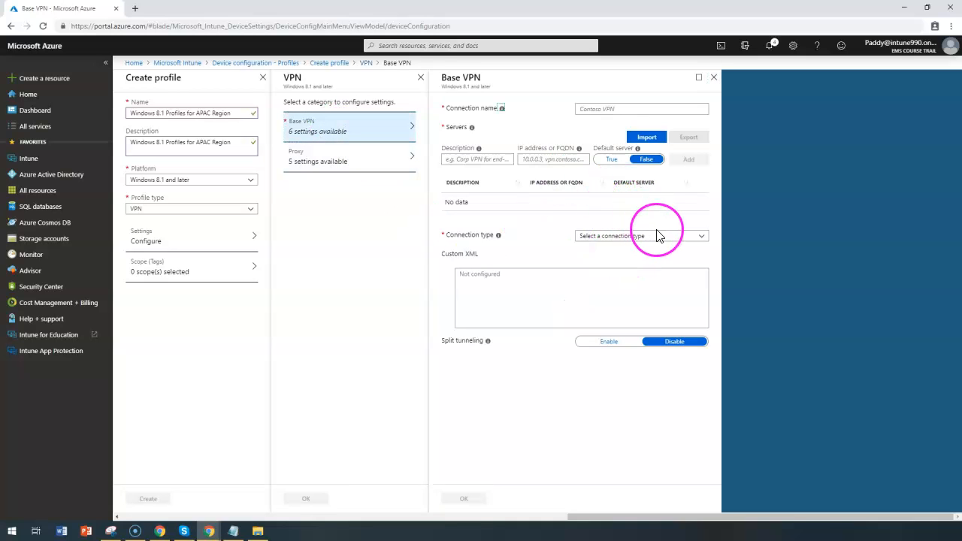
click(625, 238)
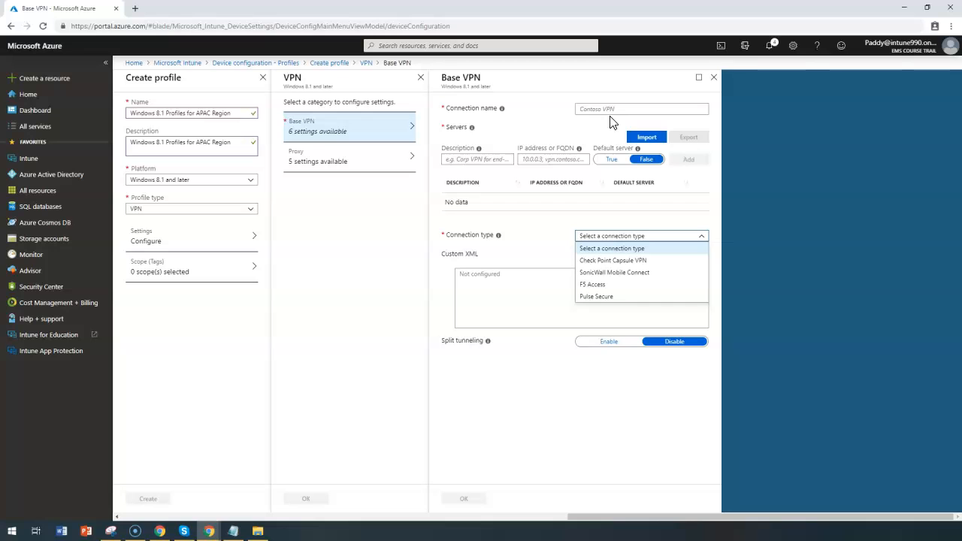
click(537, 218)
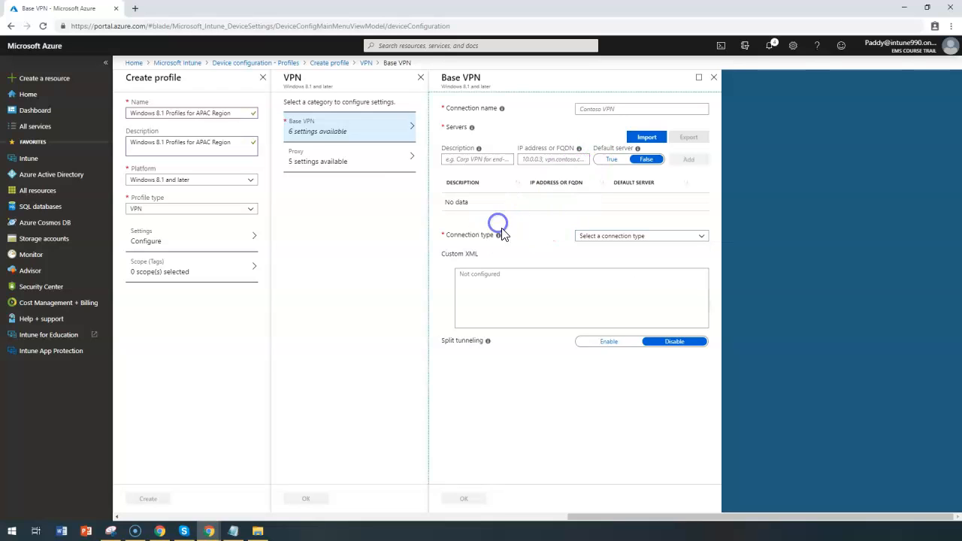
click(603, 109)
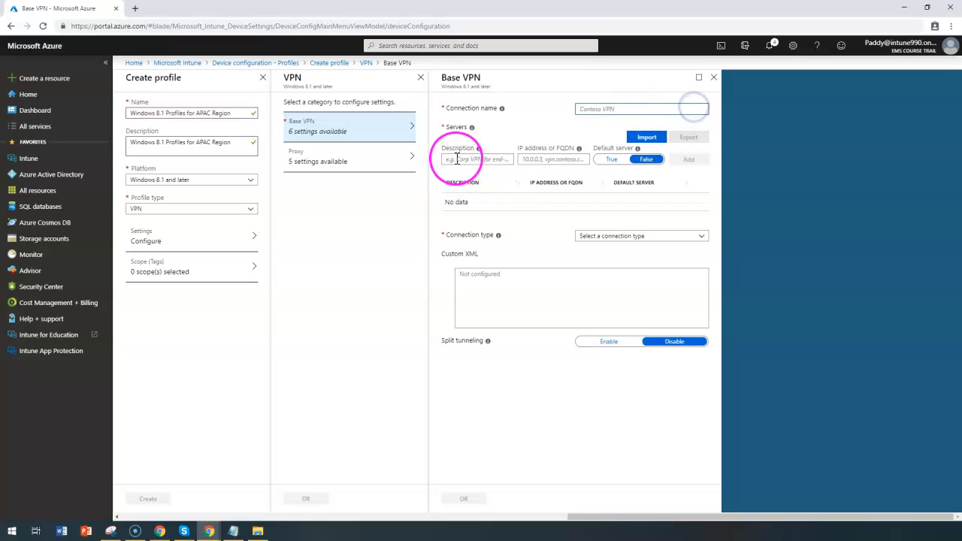
click(553, 159)
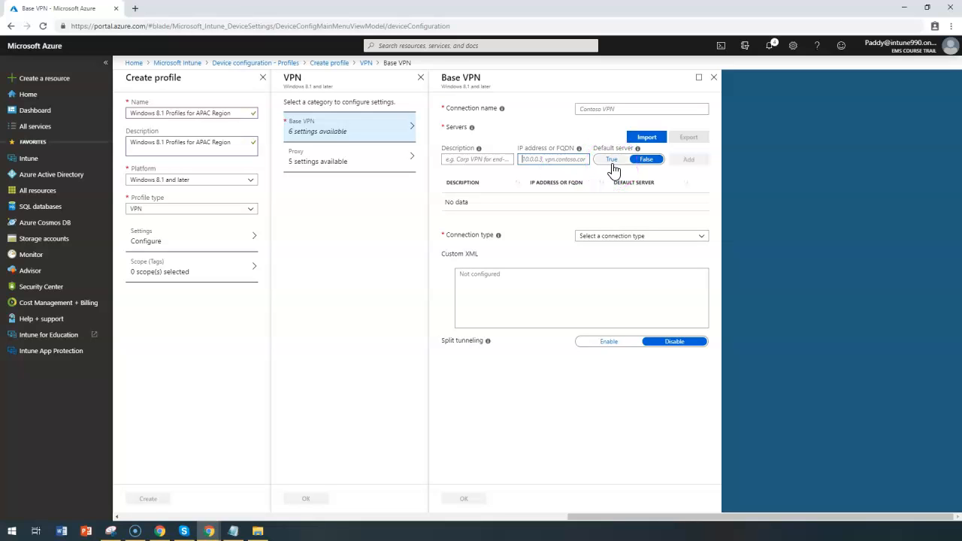
click(693, 164)
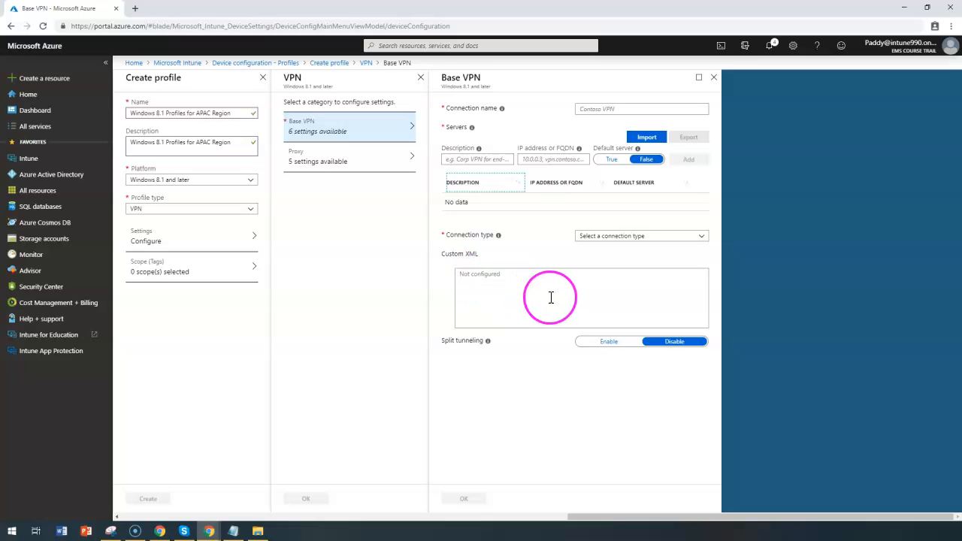
click(636, 236)
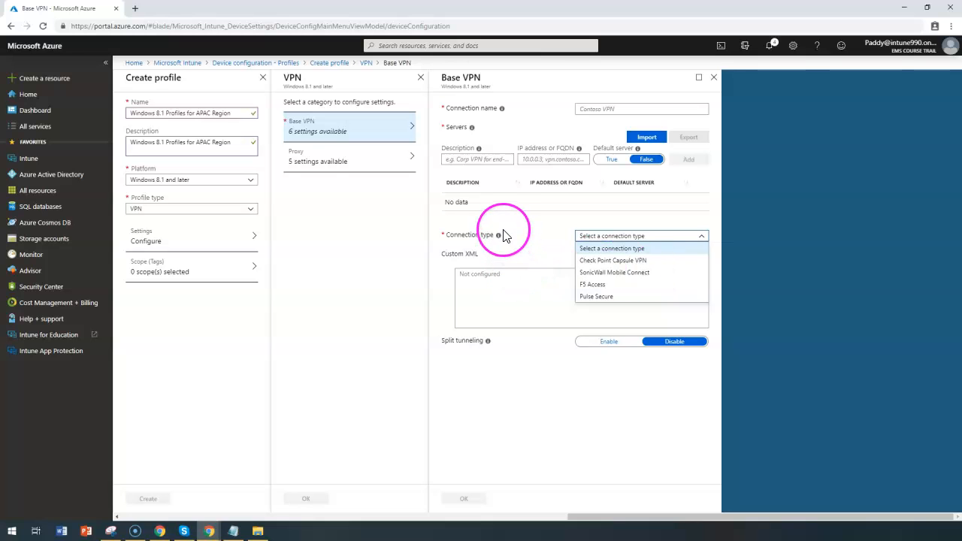
- Try enabling automatic proxy detection and proxy bypass for local addresses in the VPN proxy settings, and discard the edits
click(329, 164)
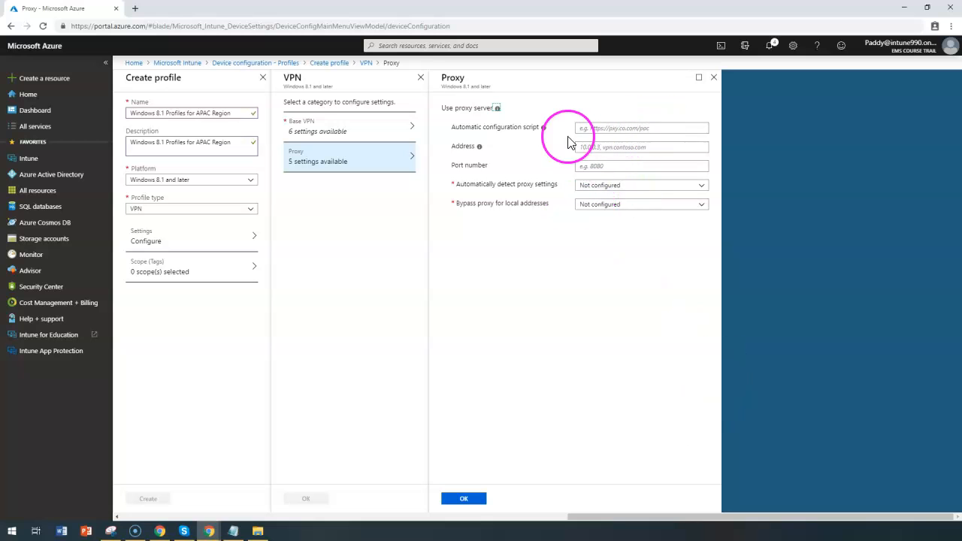
click(615, 128)
click(609, 147)
click(600, 185)
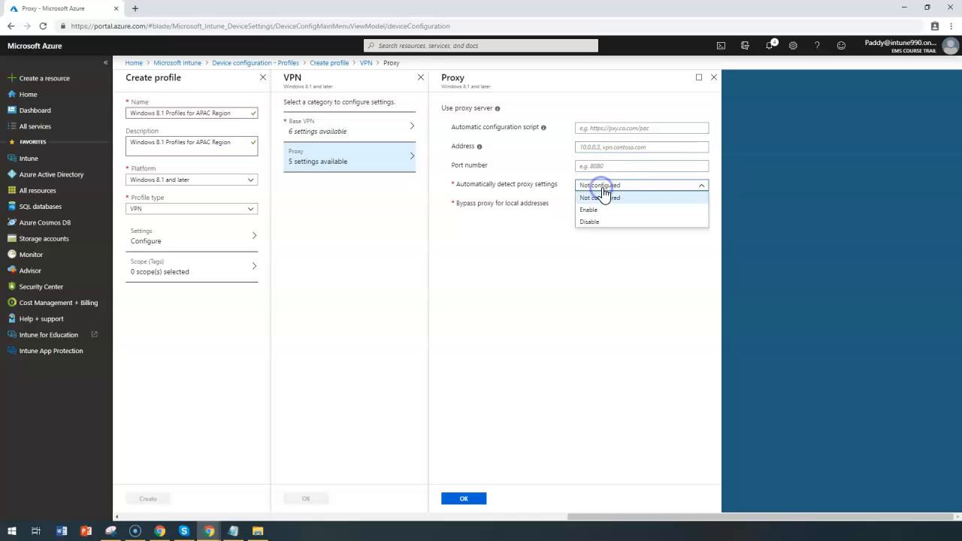
click(592, 211)
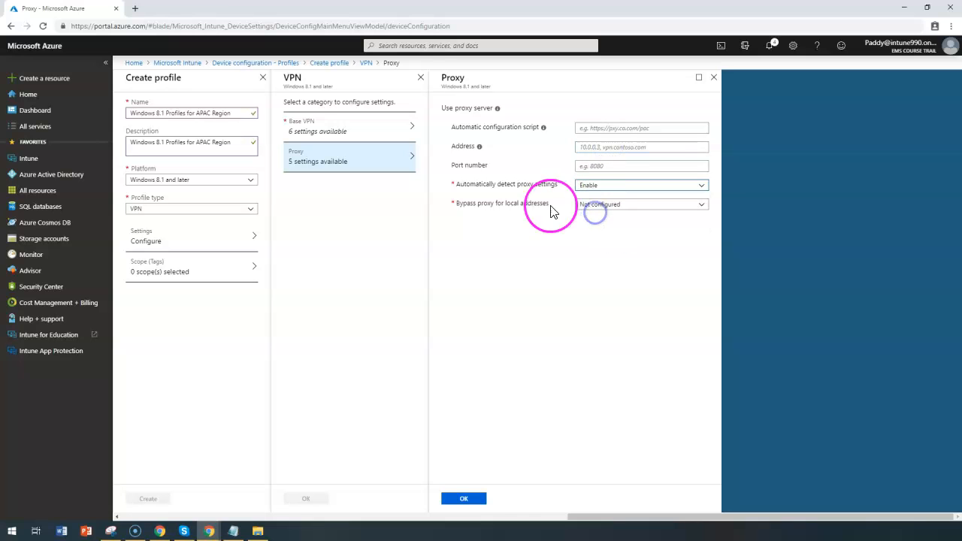
click(617, 204)
click(594, 230)
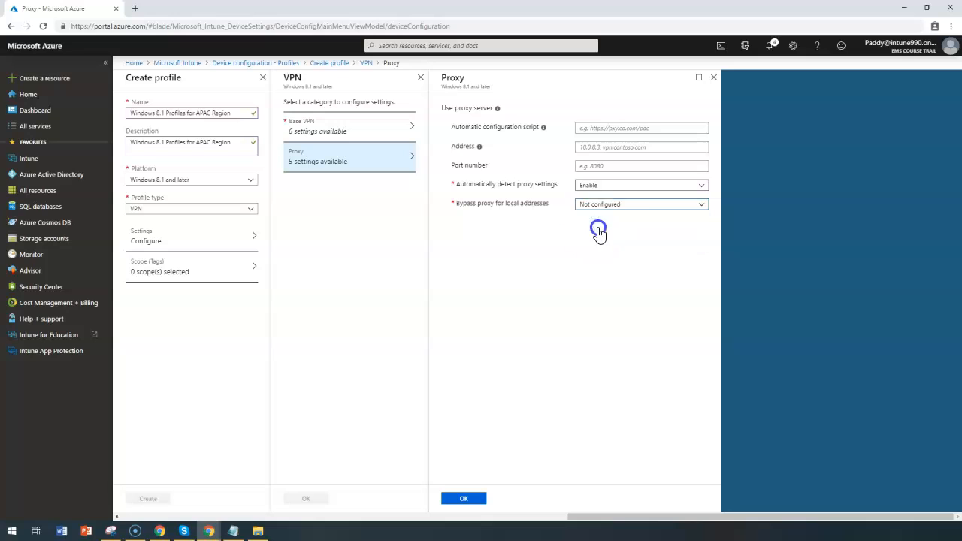
click(591, 147)
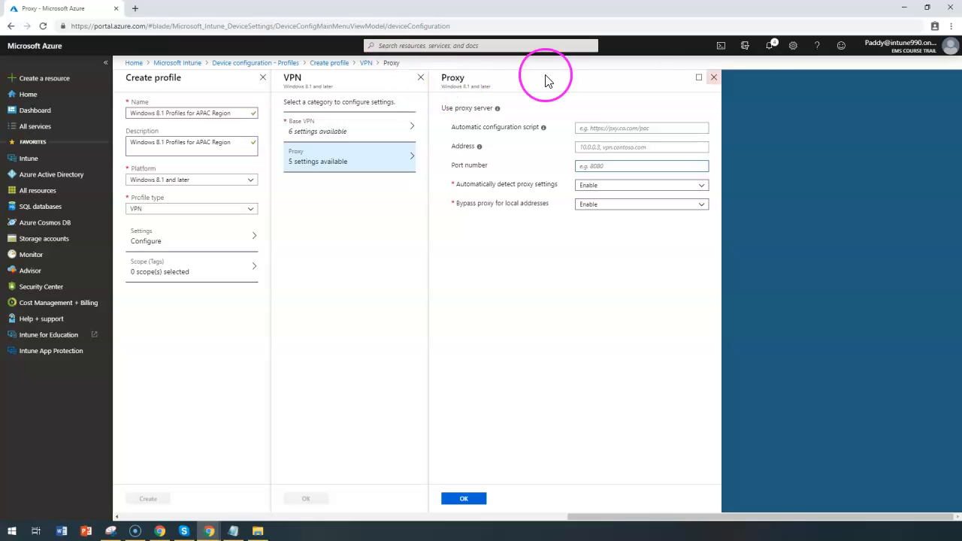
click(715, 77)
click(527, 82)
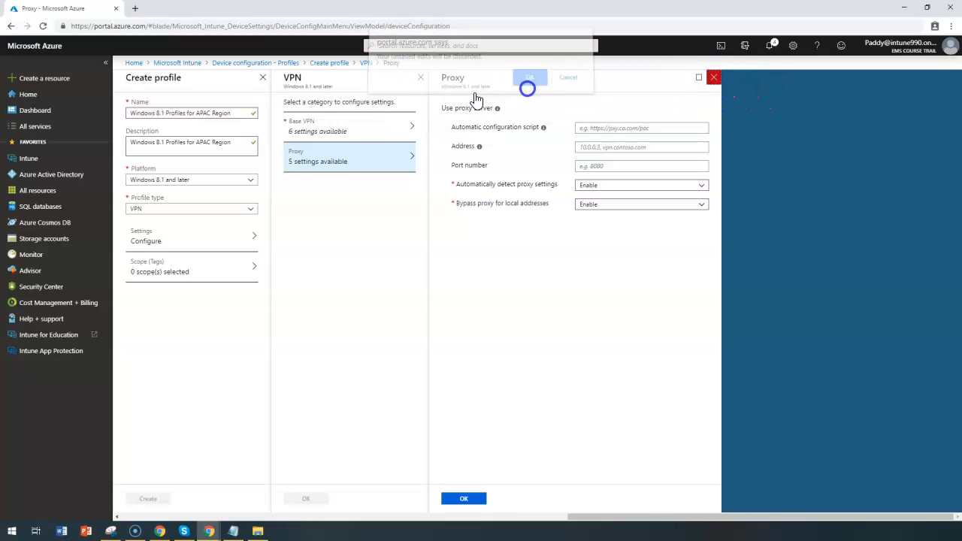
click(419, 78)
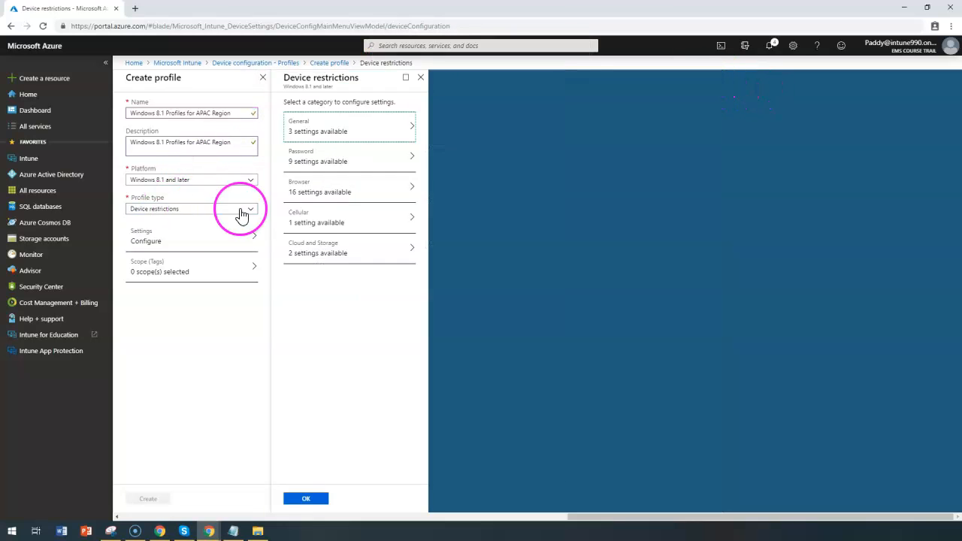
- Switch the profile type to Trusted certificate and examine its certificate file and destination store options
click(172, 212)
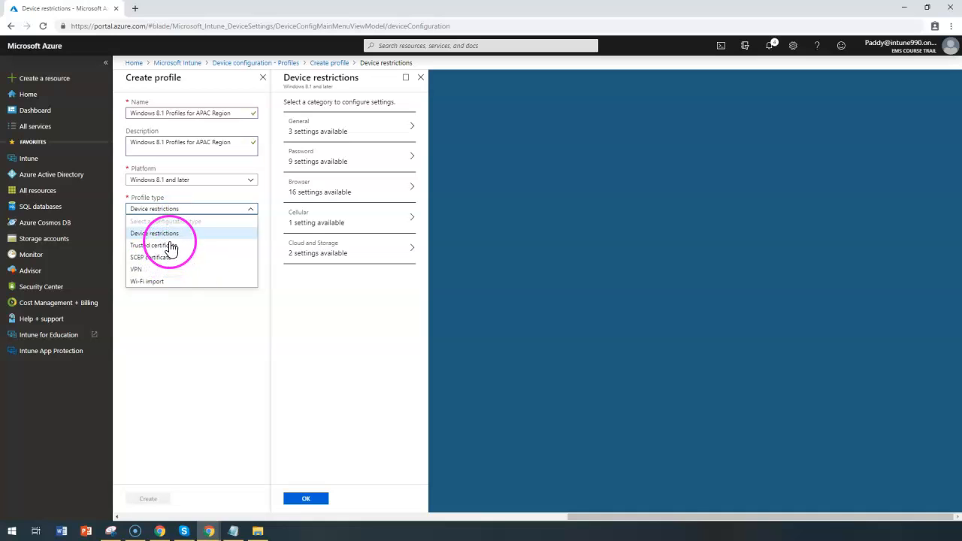
click(167, 245)
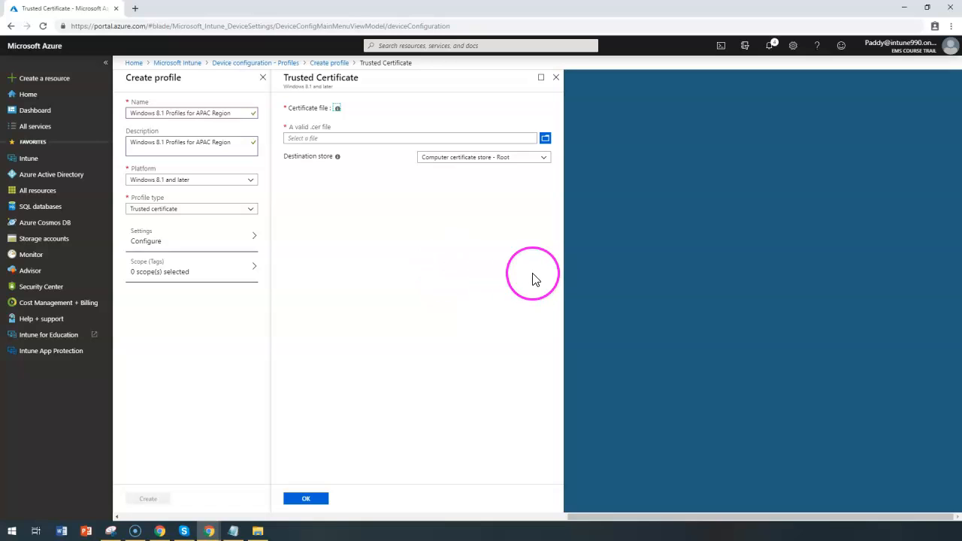
click(324, 131)
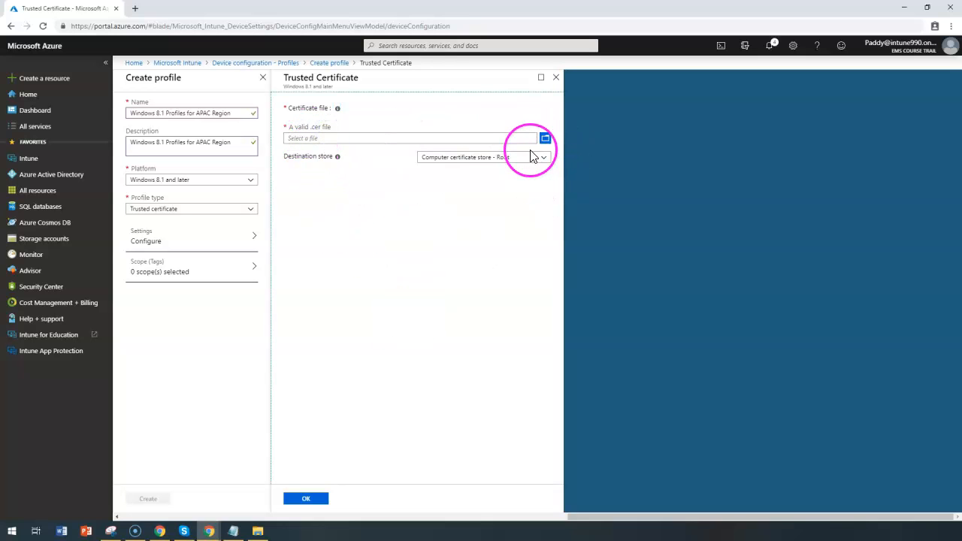
click(452, 159)
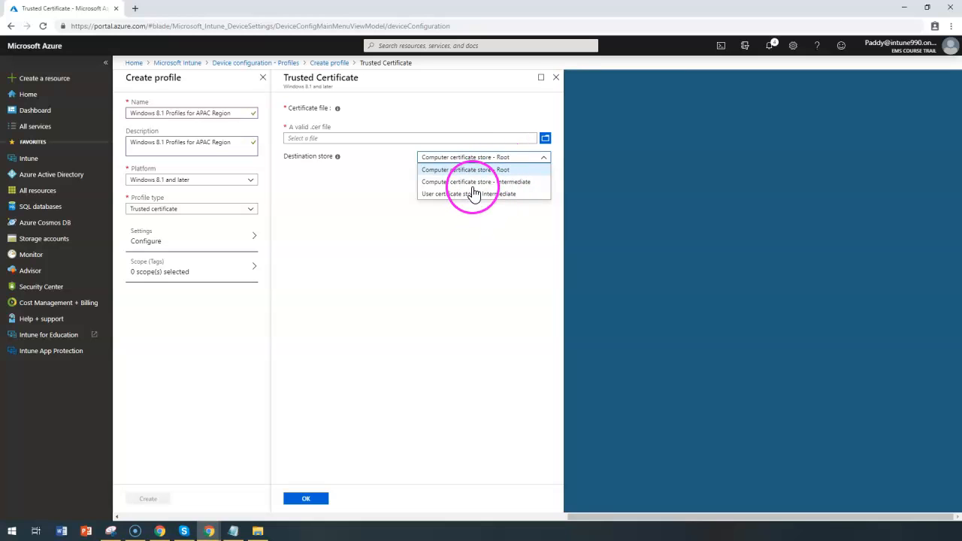
click(383, 234)
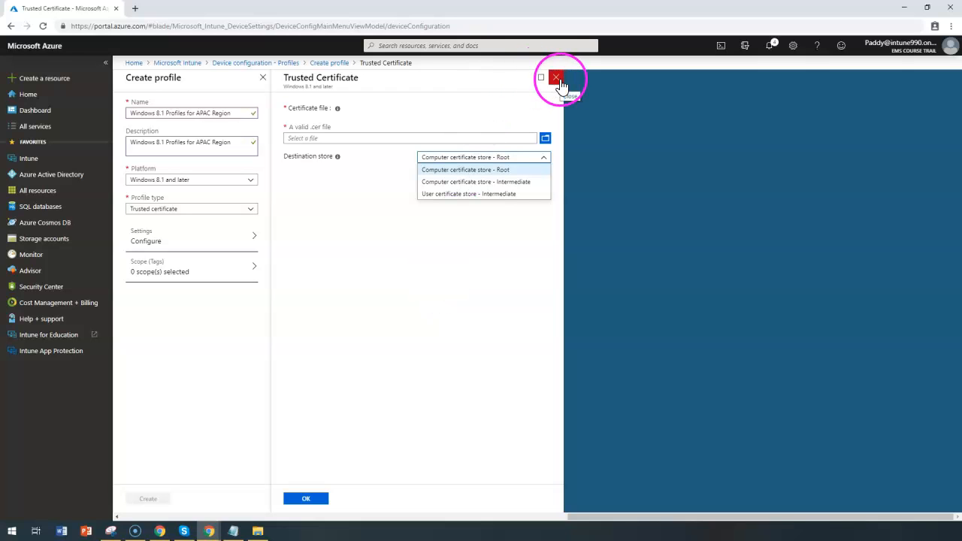
- Set the profile type to Device restrictions and open its General settings
click(164, 209)
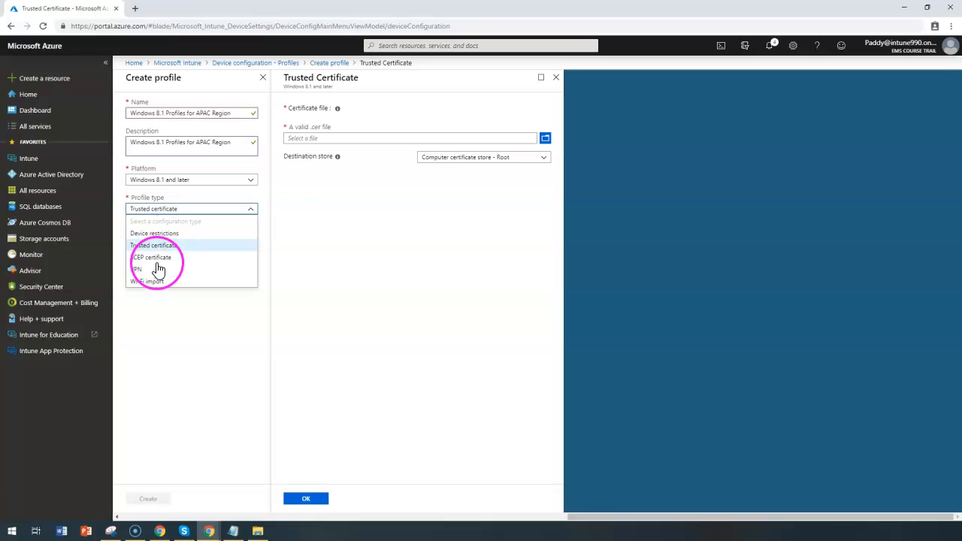
click(160, 233)
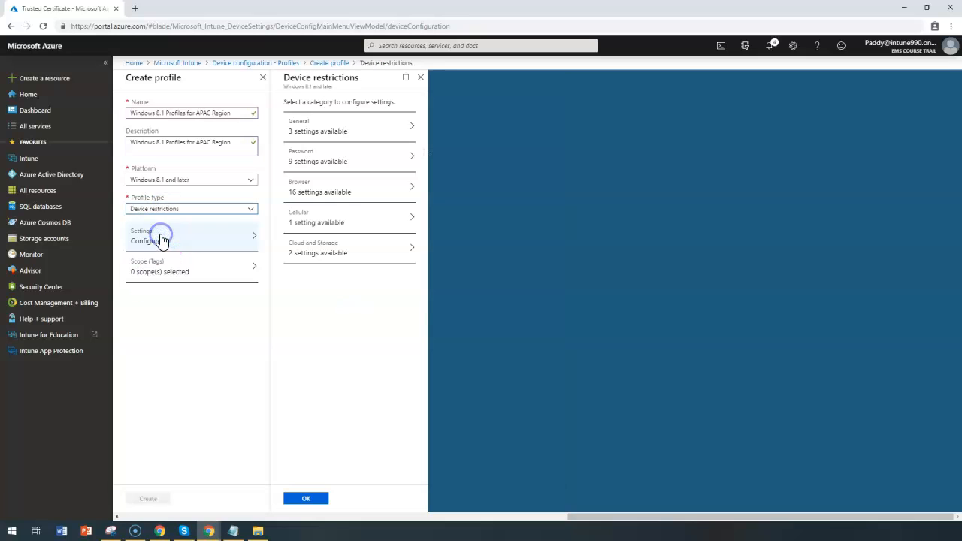
click(355, 129)
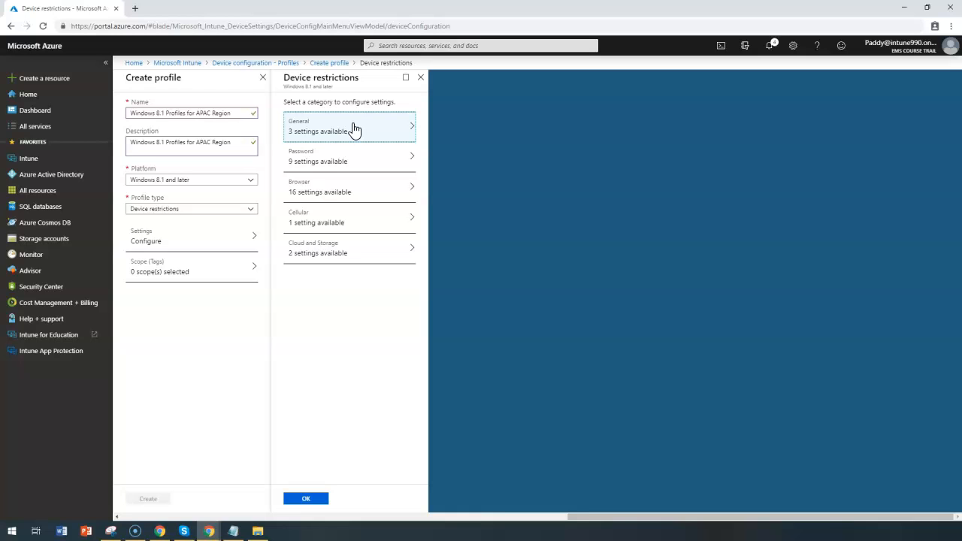
click(355, 129)
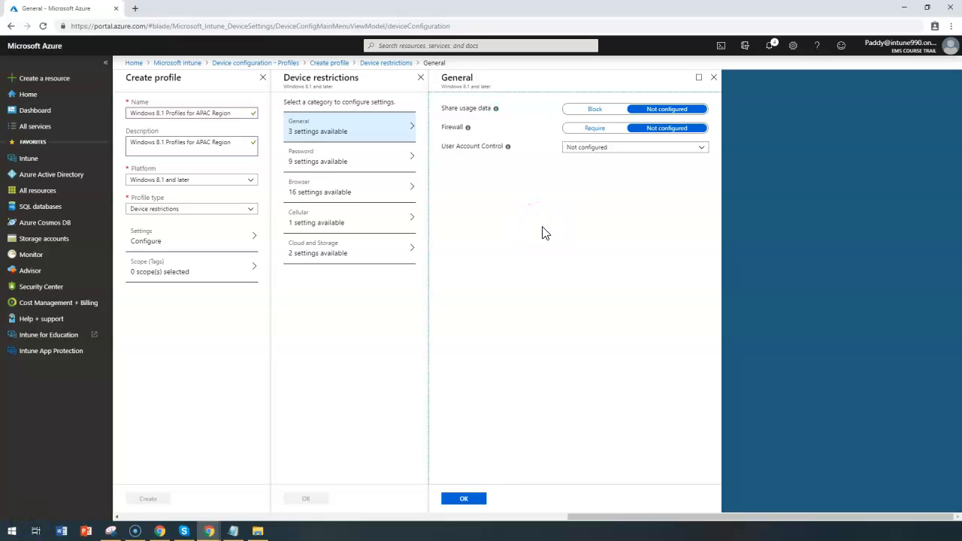
- Set Share usage data to Block and Firewall to Require in the General device restrictions
click(591, 110)
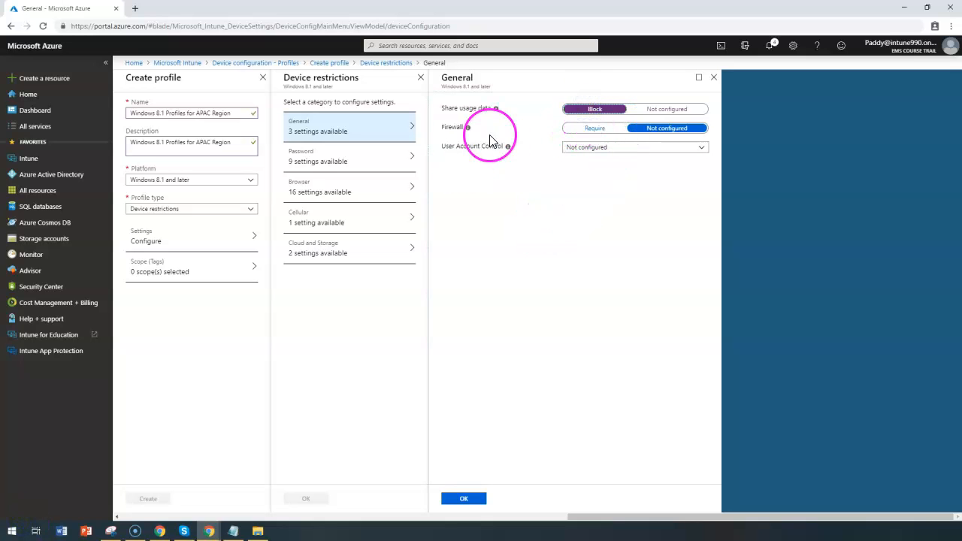
drag(442, 109, 690, 87)
click(631, 242)
mouse_move(470, 130)
click(595, 128)
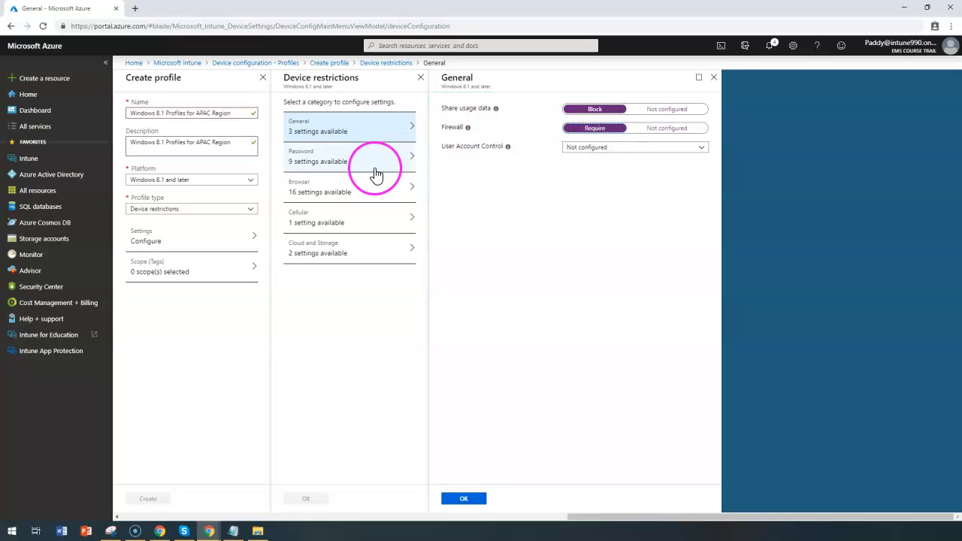
- Examine the User Account Control notification options in the General device restrictions
mouse_move(508, 149)
click(606, 153)
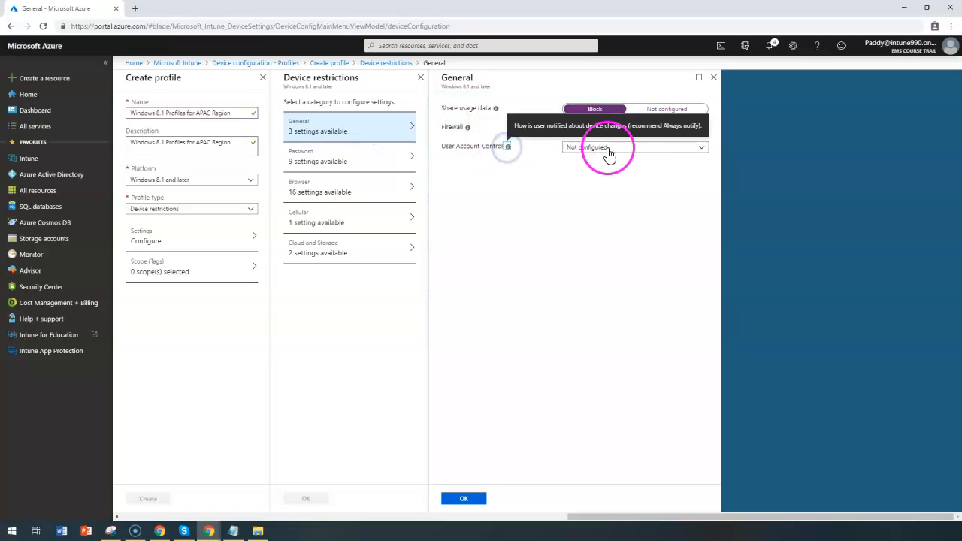
click(598, 184)
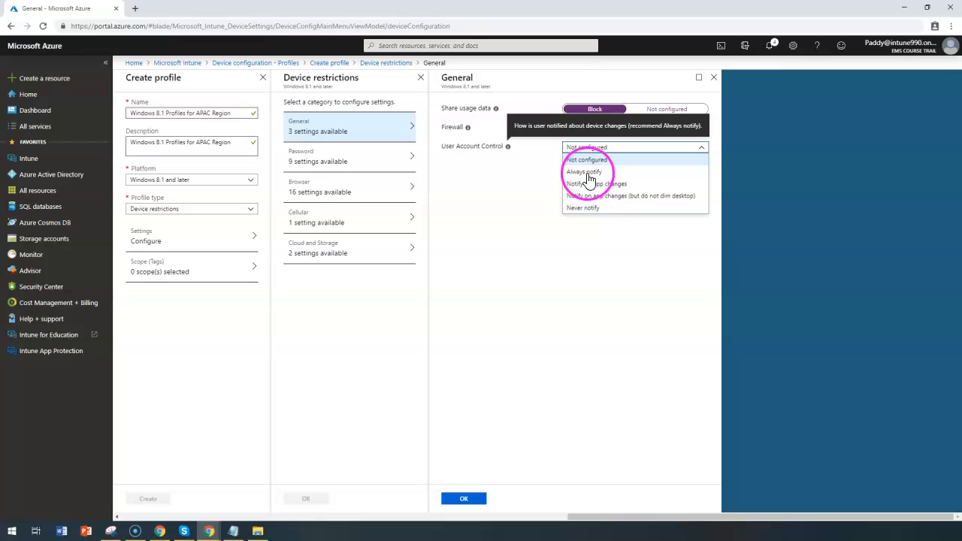
click(567, 397)
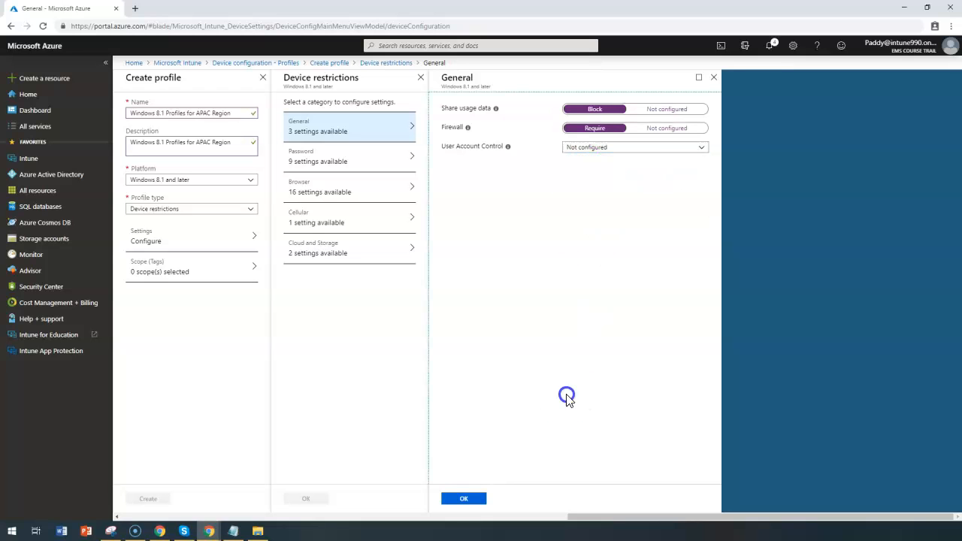
drag(451, 176, 460, 146)
- Open the Password restrictions, discarding the unsaved General edits, and view the options for the required password type
click(308, 164)
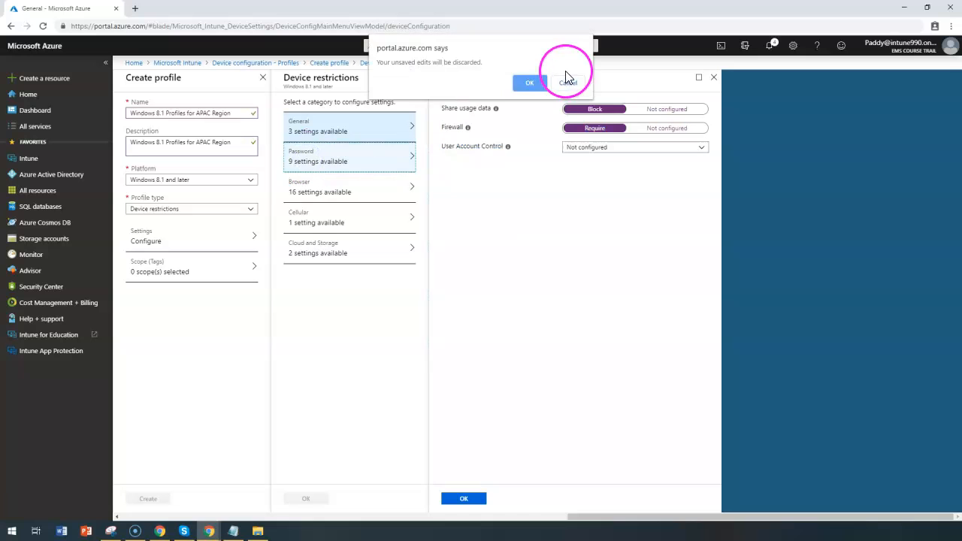
click(530, 82)
drag(441, 108, 484, 108)
click(679, 112)
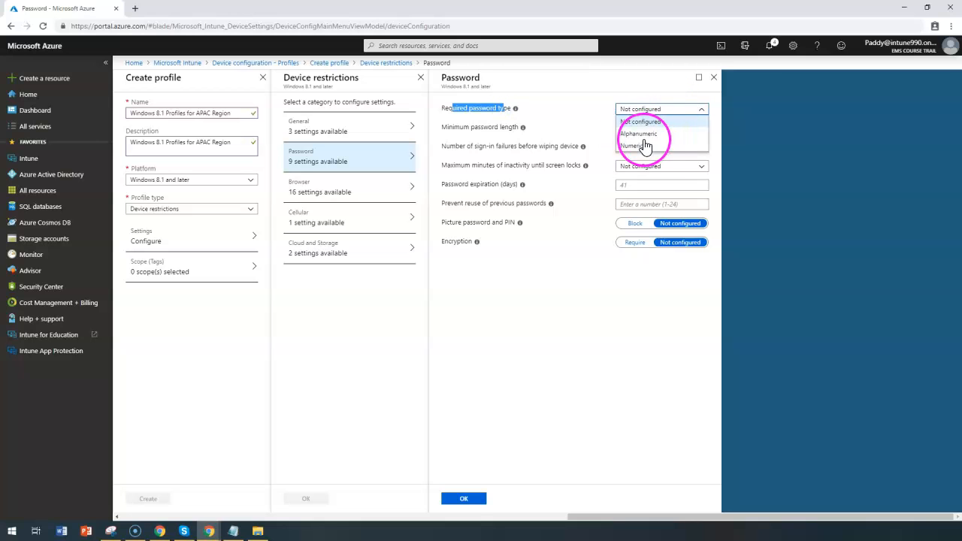
click(580, 126)
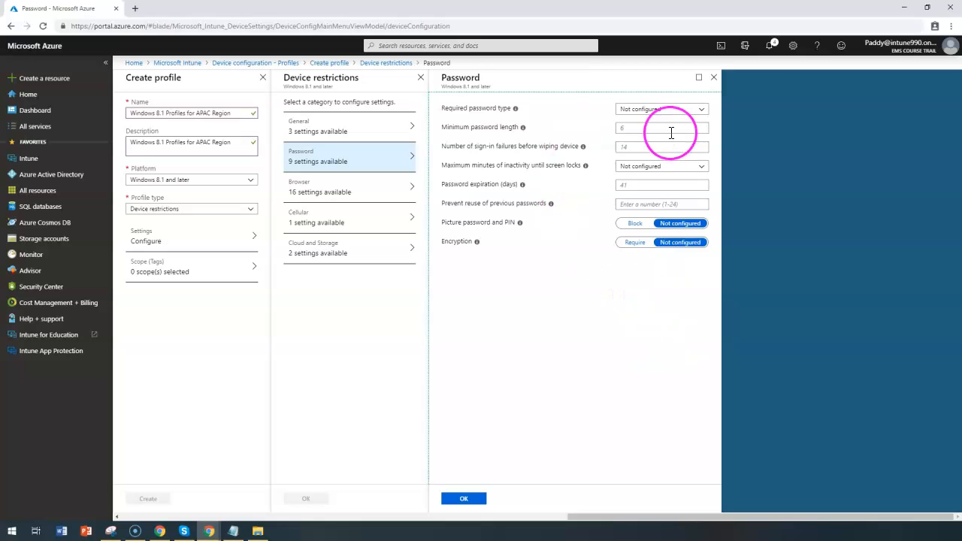
- Set the required password type to Alphanumeric with complexity requiring numbers, lowercase, uppercase and special characters
click(652, 108)
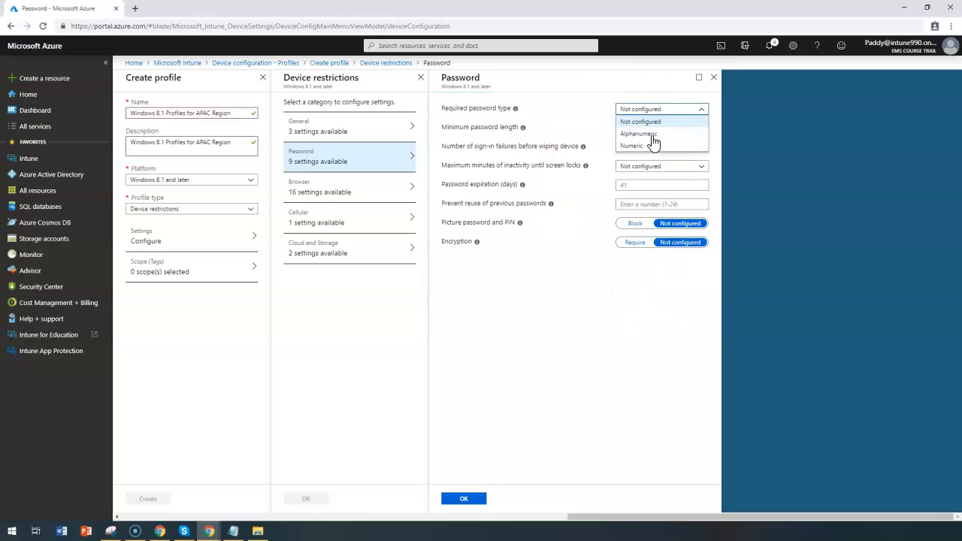
click(645, 134)
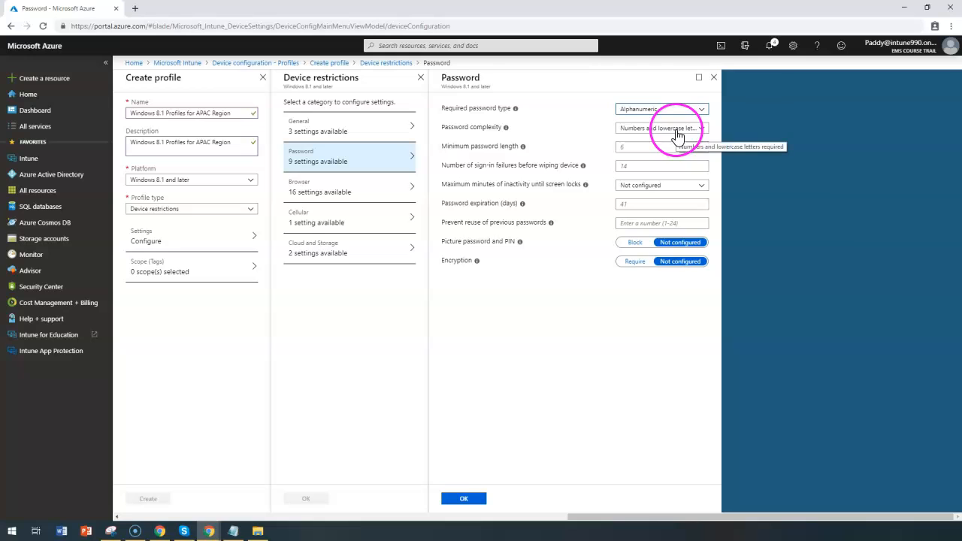
click(679, 129)
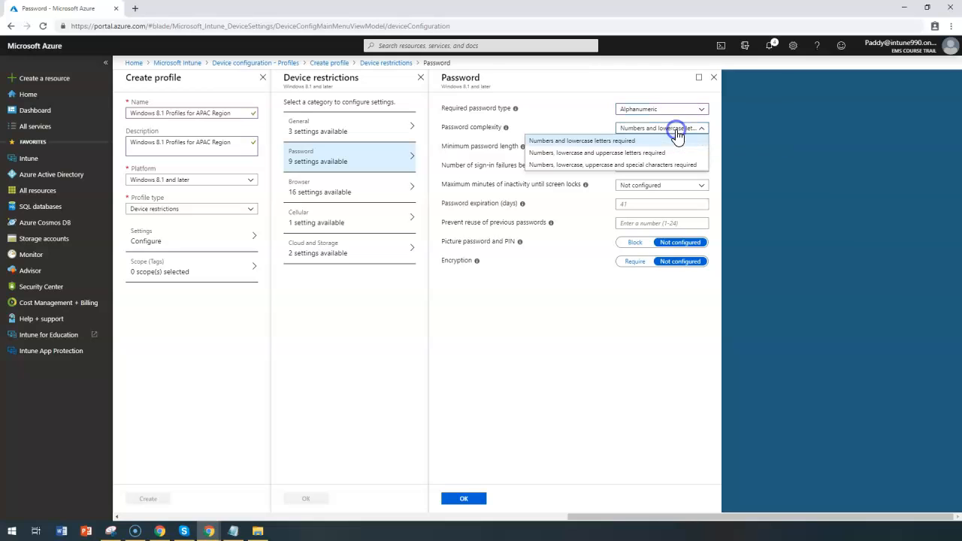
click(545, 153)
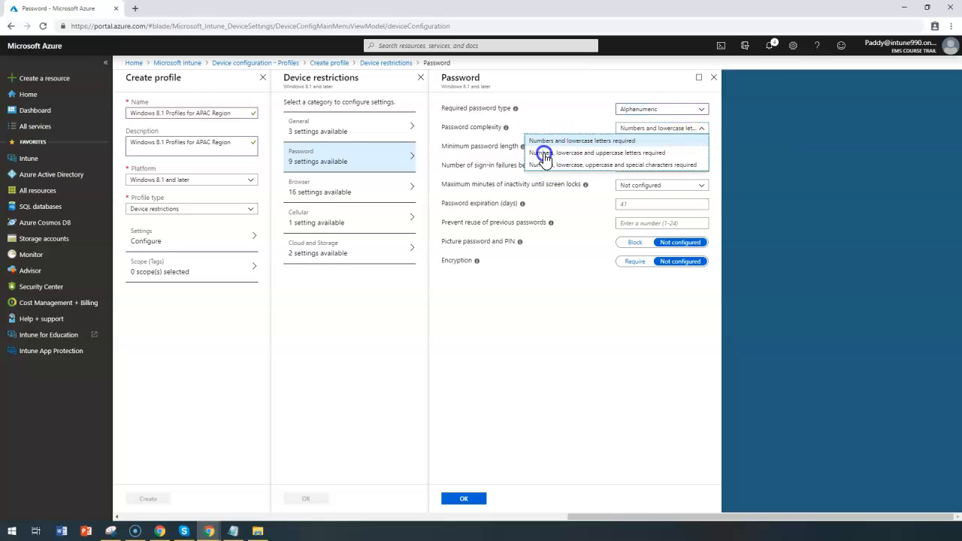
click(637, 166)
- Set the minimum password length to 8 and the number of sign-in failures before wiping the device to 3
click(633, 150)
text(8)
click(623, 158)
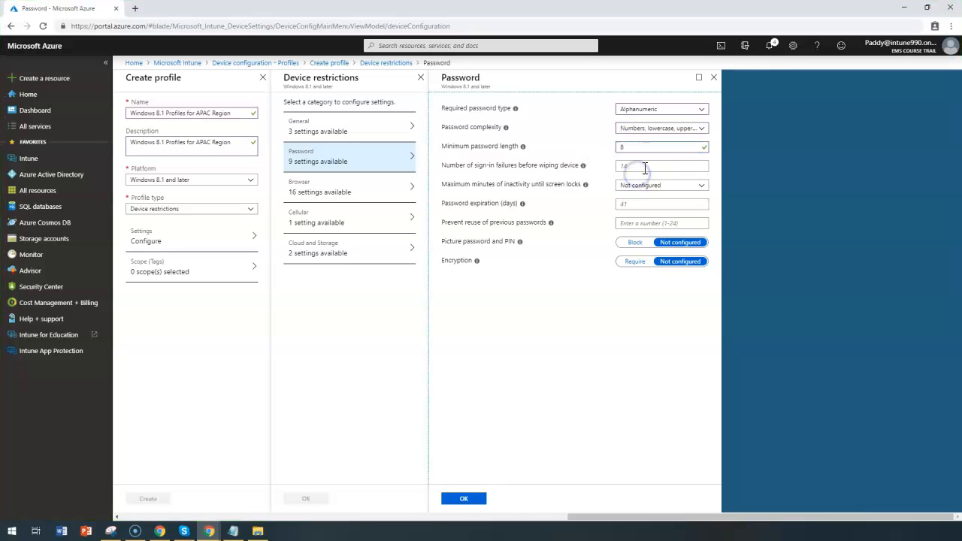
click(642, 166)
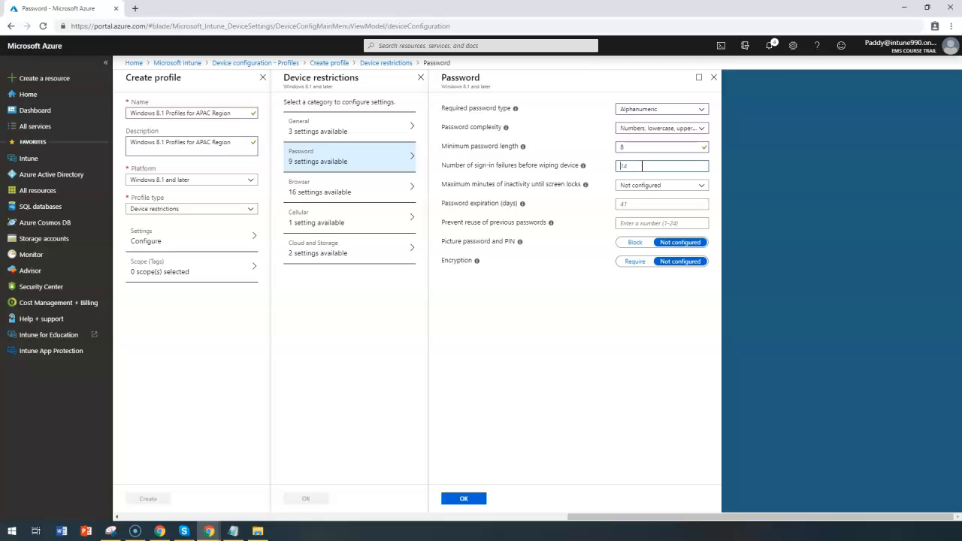
text(3)
drag(624, 167, 609, 170)
drag(496, 166, 581, 165)
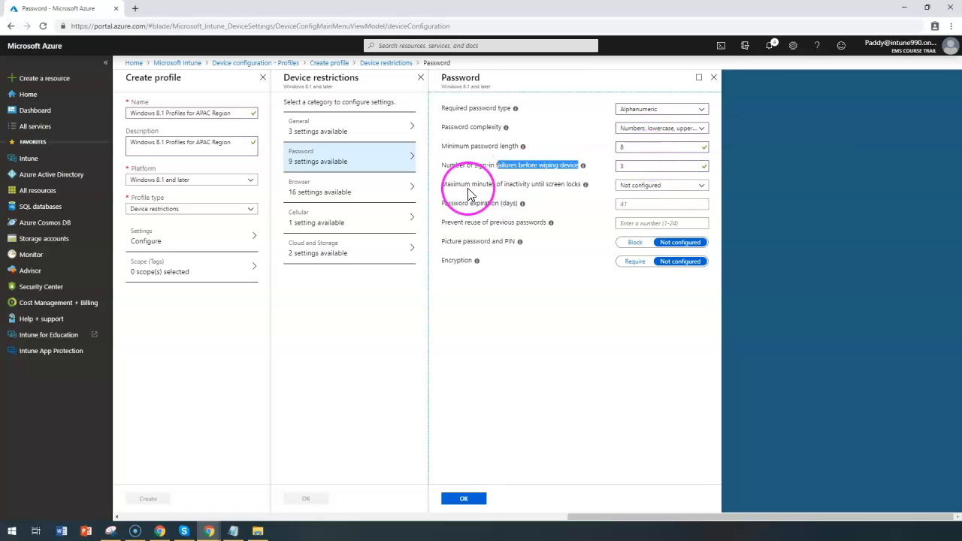
- Set the maximum inactivity until the screen locks to 5 Minutes and the password expiration to 30 days
drag(465, 185, 489, 187)
drag(581, 194, 583, 193)
click(660, 188)
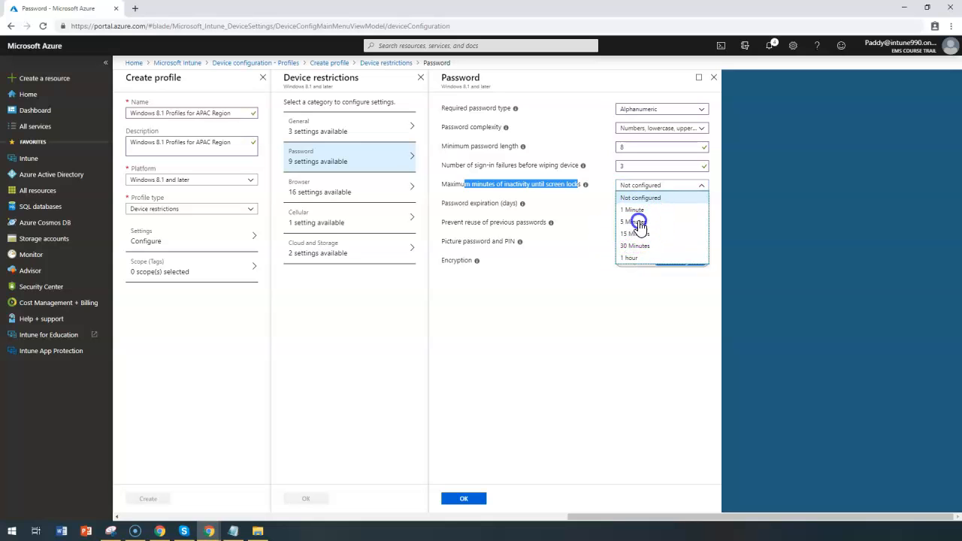
click(638, 224)
double_click(447, 203)
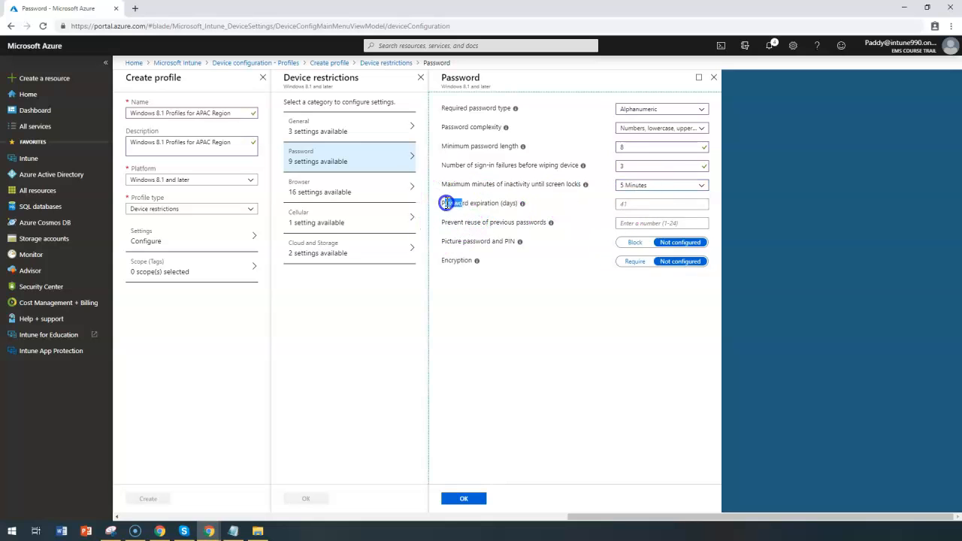
click(628, 205)
text(30)
click(635, 205)
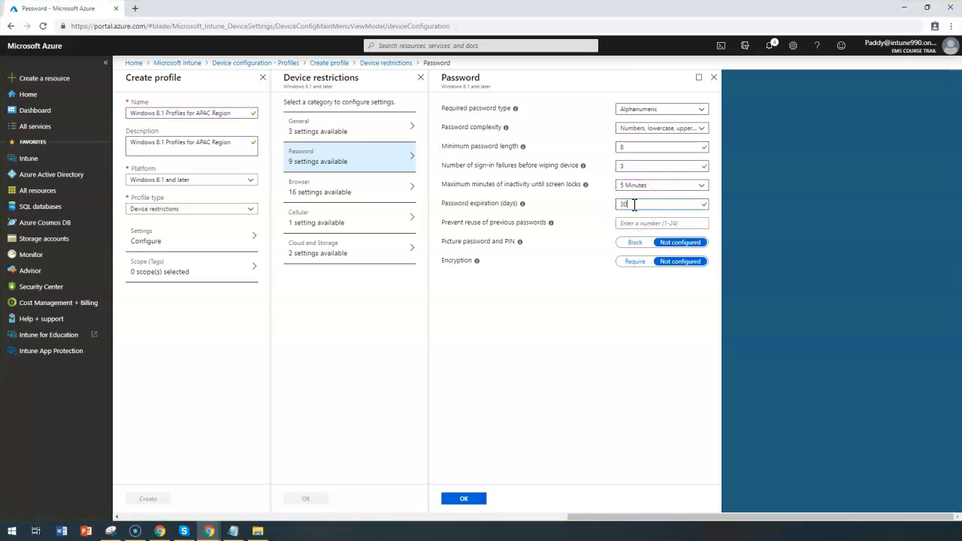
- Set Prevent reuse of previous passwords to 5
drag(445, 224, 526, 223)
click(636, 222)
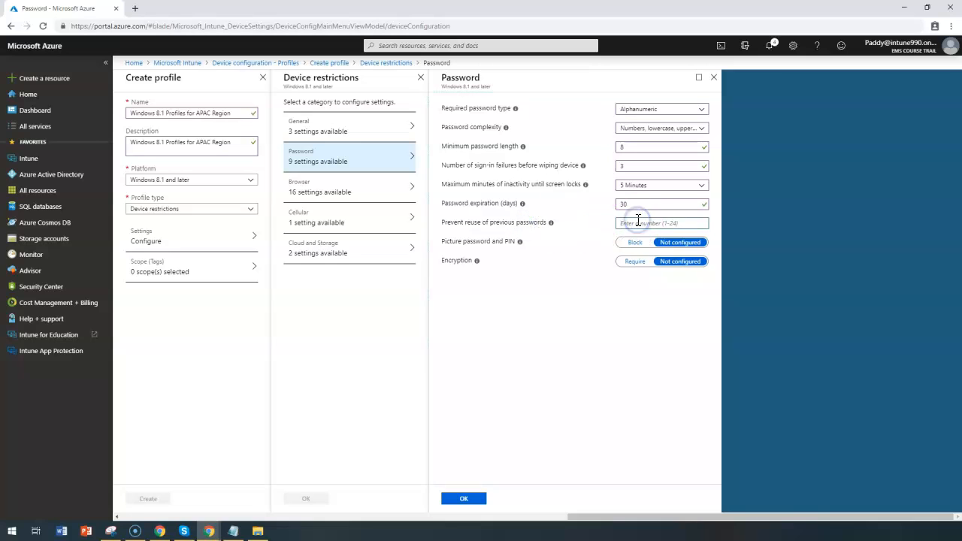
text(30)
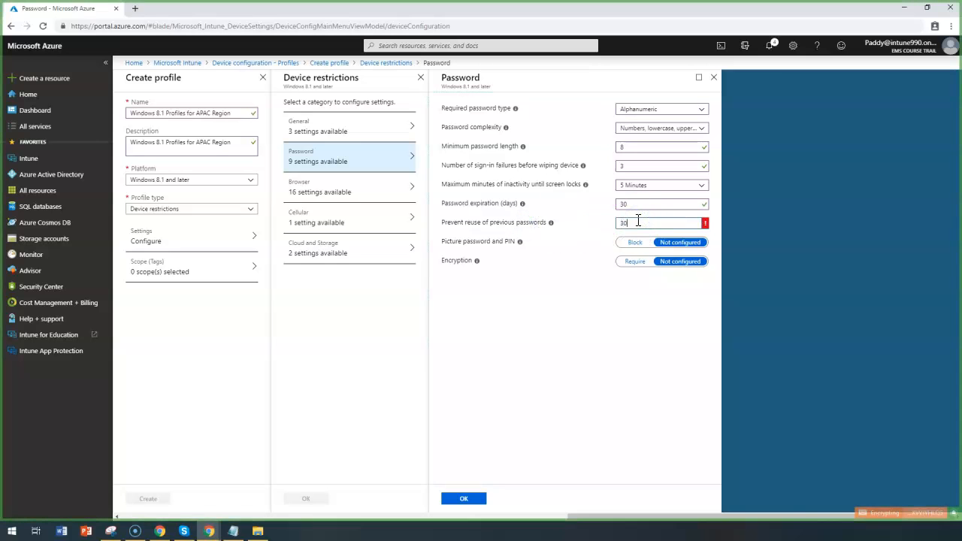
key(BackSpace)
key(BackSpace)
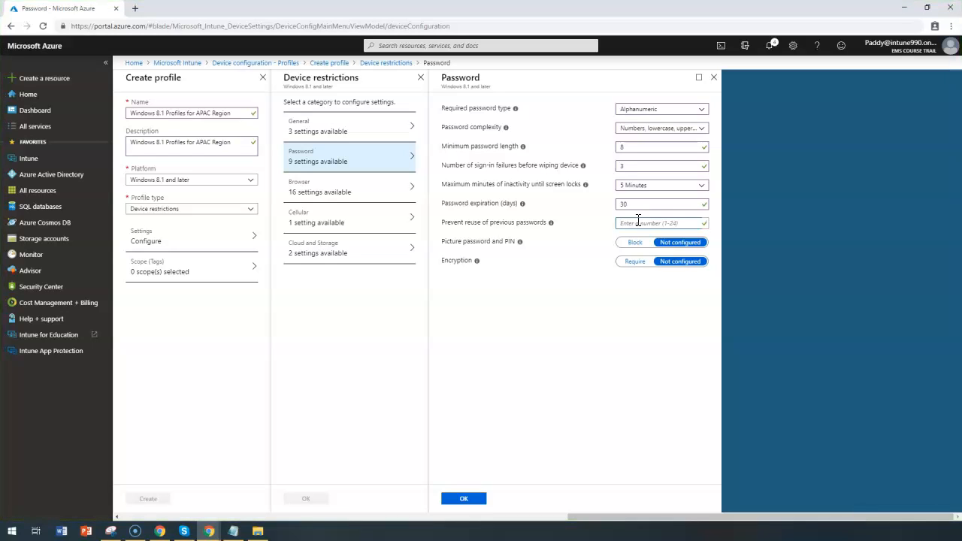
text(5)
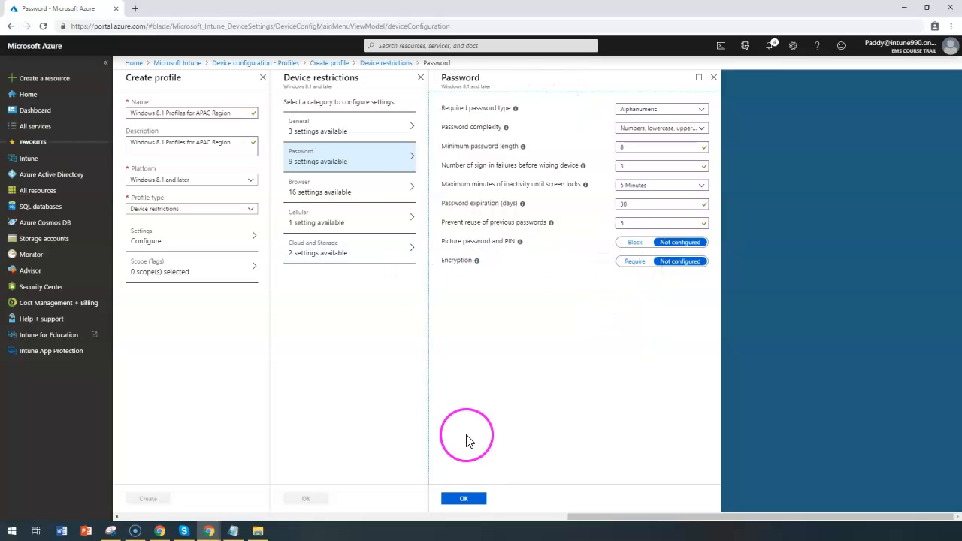
- Open the Browser restrictions, discarding the unsaved Password edits, and review the fraud warning, SmartScreen, JavaScript and pop-up settings
click(338, 188)
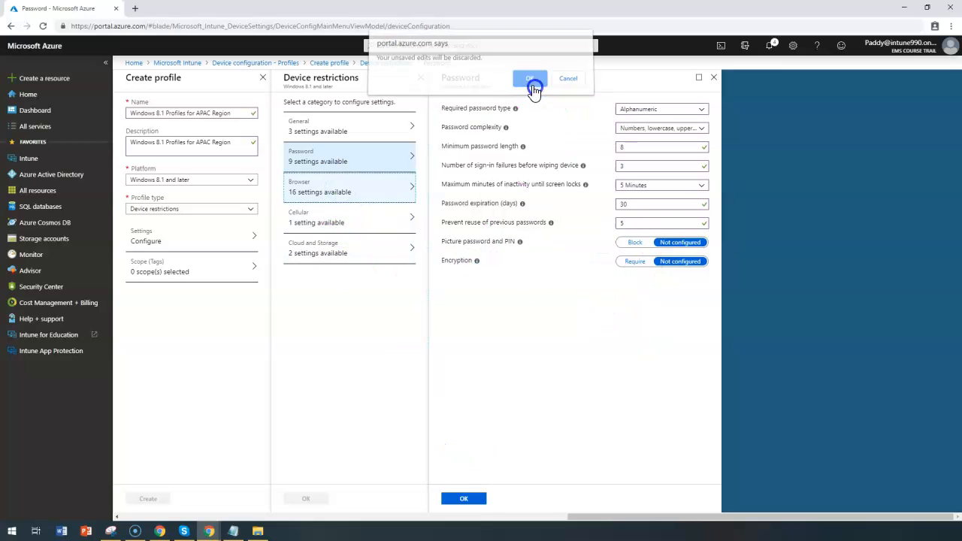
click(531, 85)
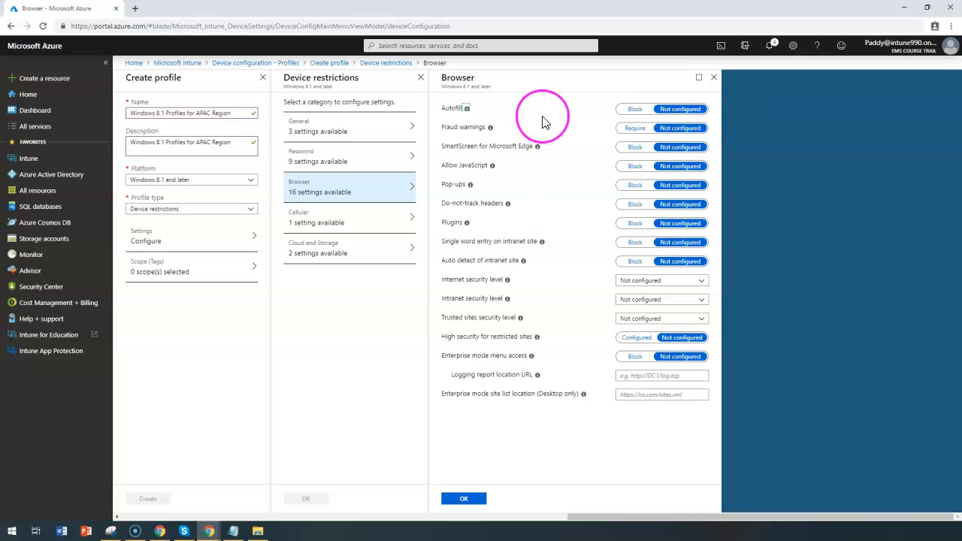
drag(451, 129, 498, 148)
drag(442, 166, 444, 167)
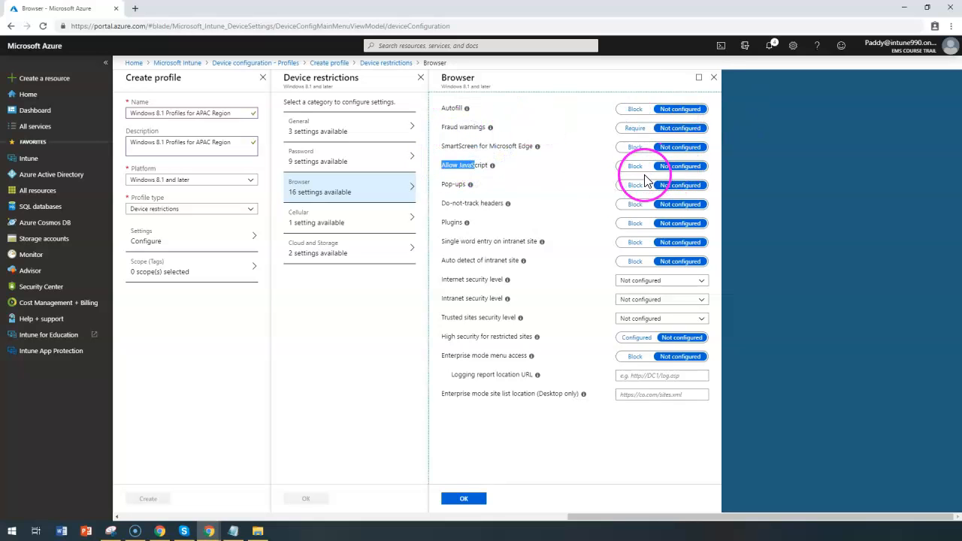
double_click(462, 185)
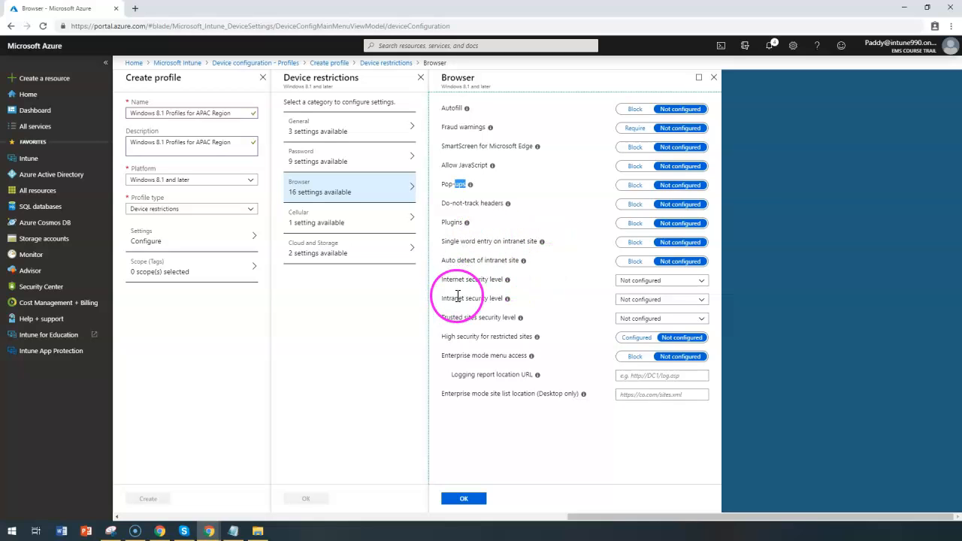
- Examine the security level options for internet, intranet and trusted sites in the Browser restrictions
drag(453, 284, 471, 280)
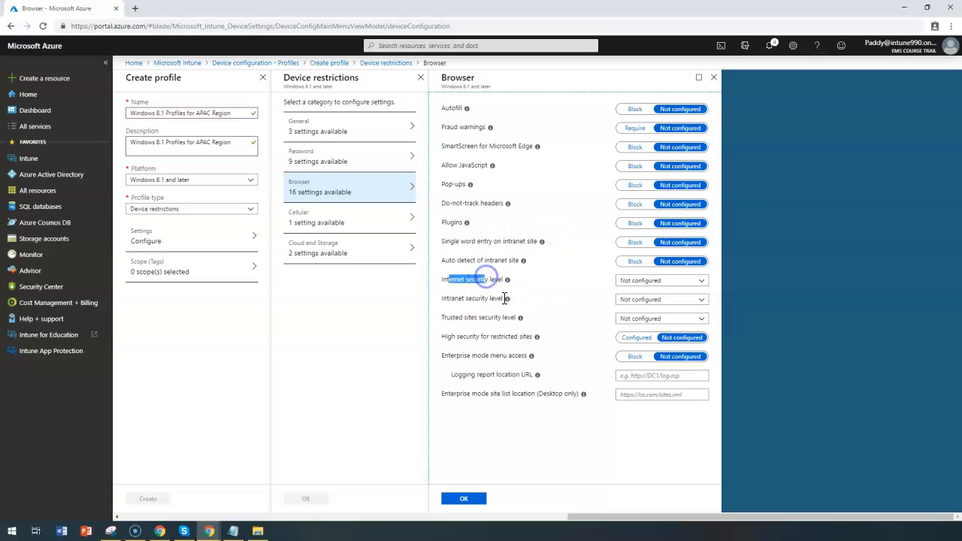
click(637, 281)
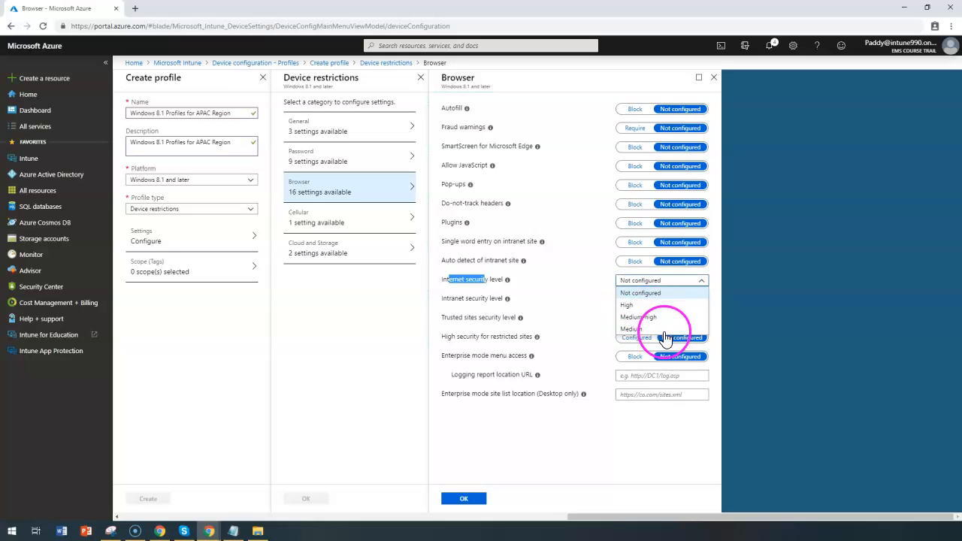
click(473, 324)
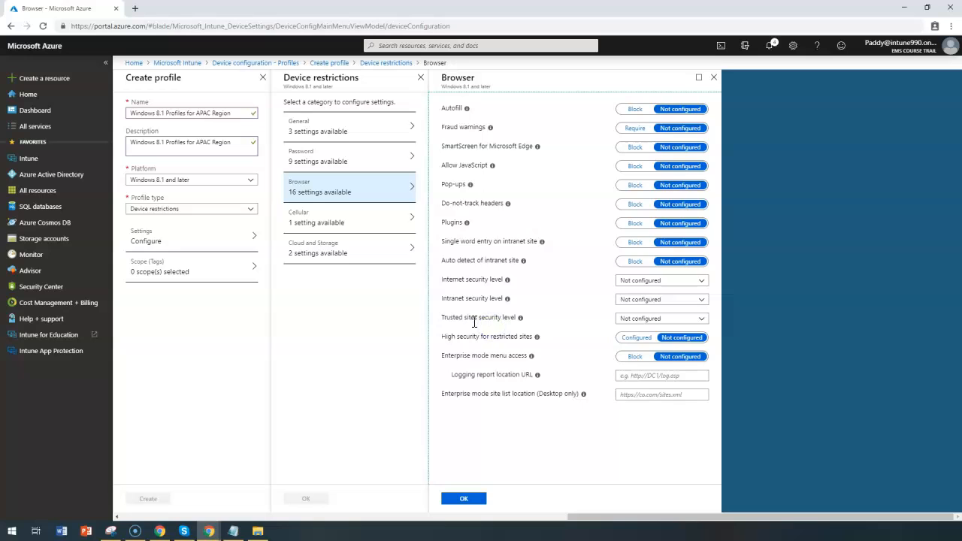
triple_click(470, 321)
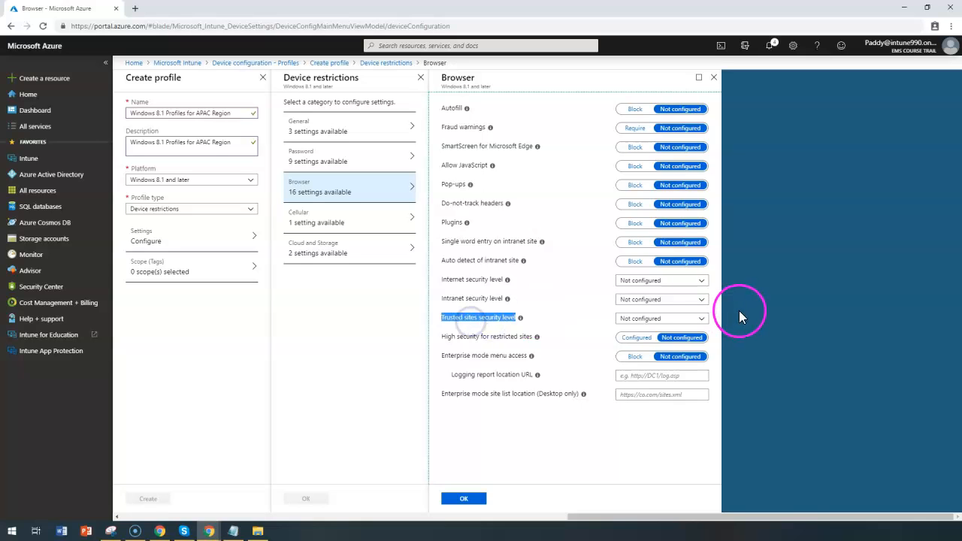
mouse_move(447, 280)
mouse_down()
mouse_move(534, 318)
mouse_move(486, 313)
mouse_move(449, 286)
mouse_up()
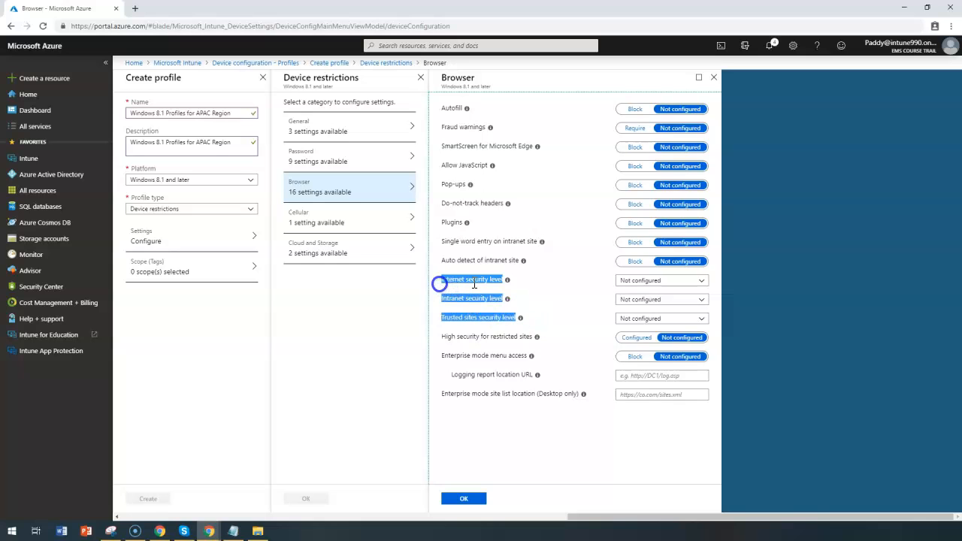
click(675, 320)
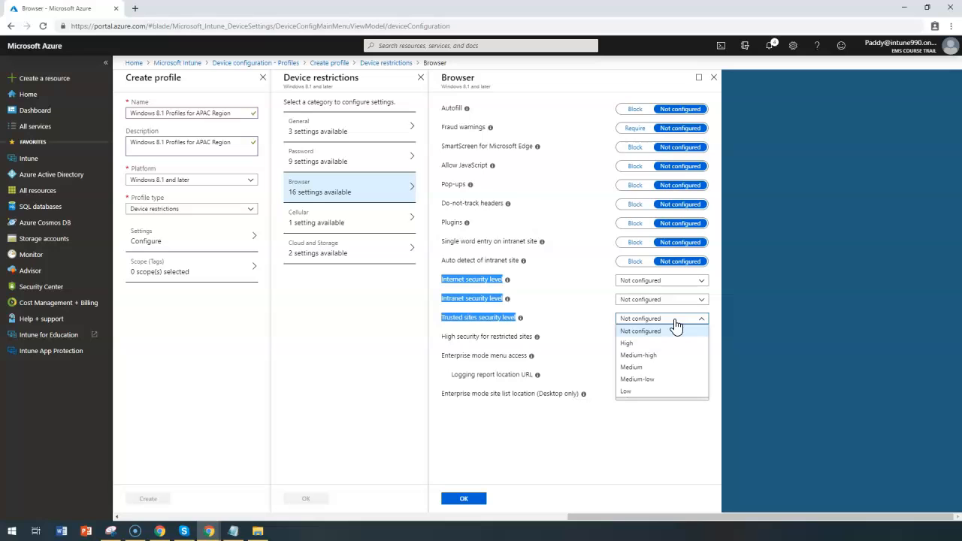
click(541, 310)
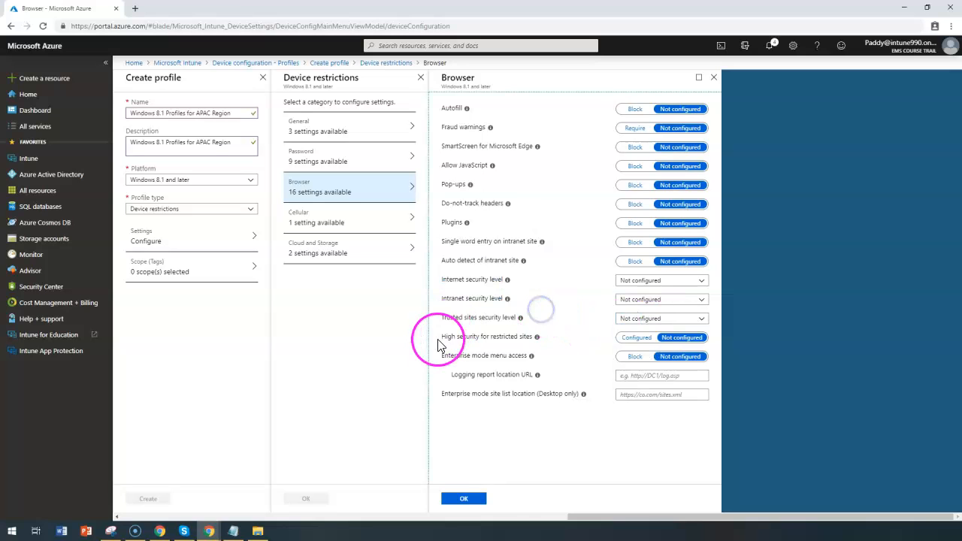
- Review the restricted-sites security and Enterprise mode settings, including the logging report URL and site list location
drag(456, 338, 499, 358)
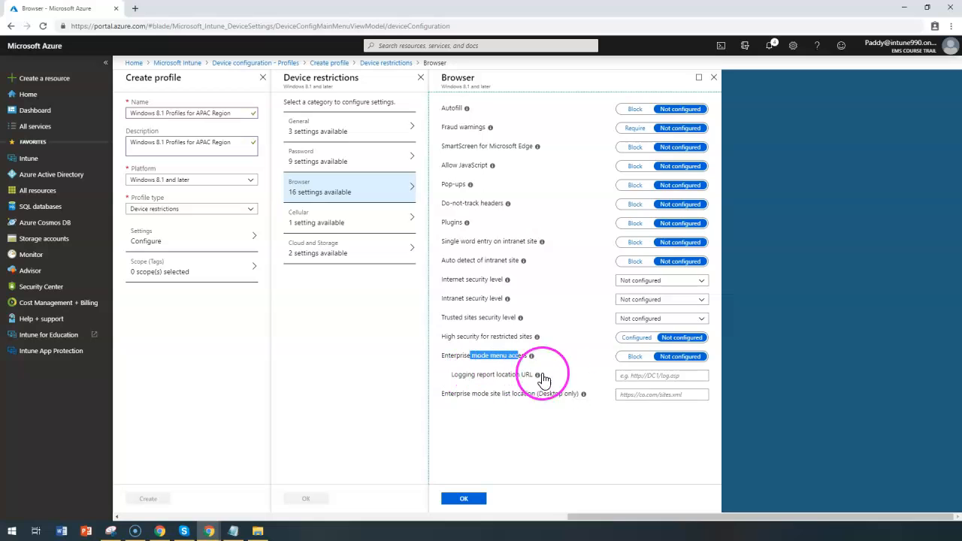
click(697, 374)
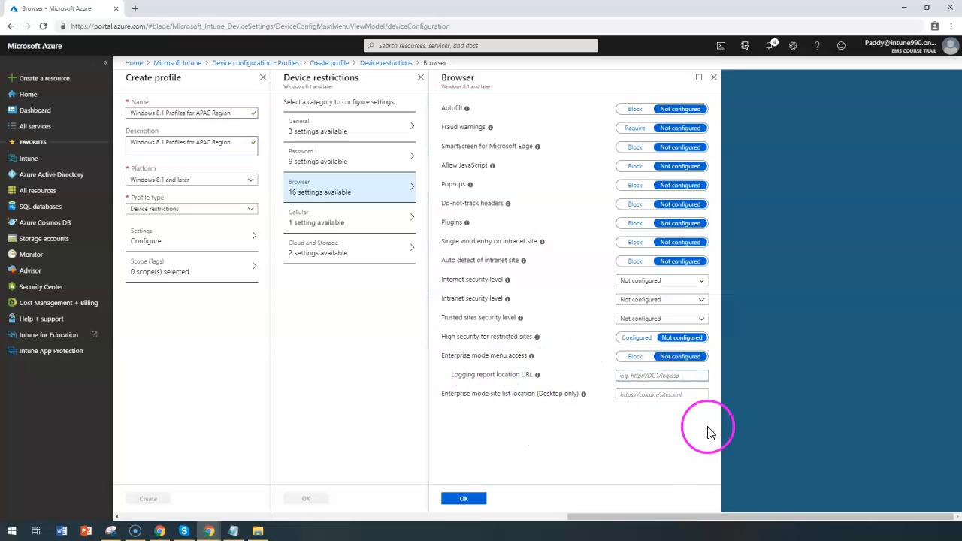
drag(454, 394, 499, 396)
click(532, 394)
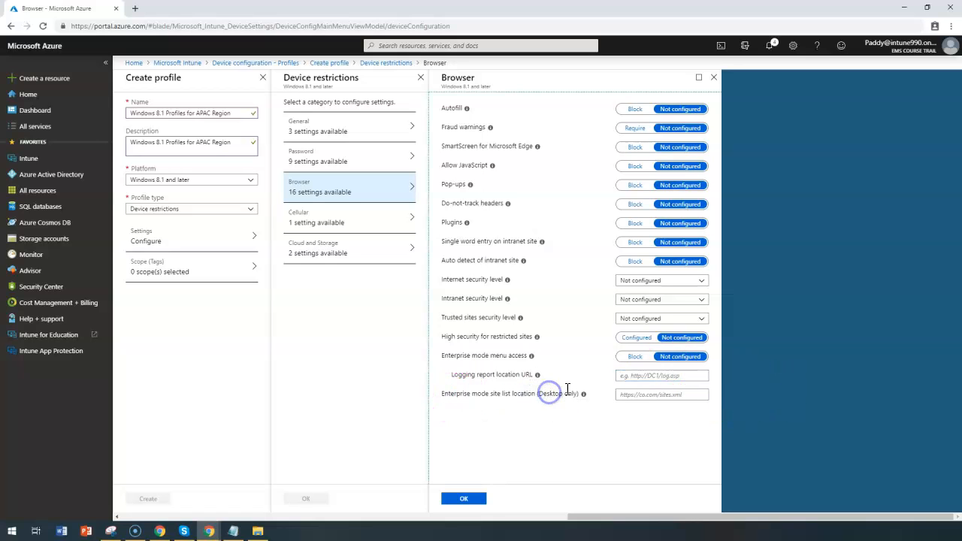
click(684, 394)
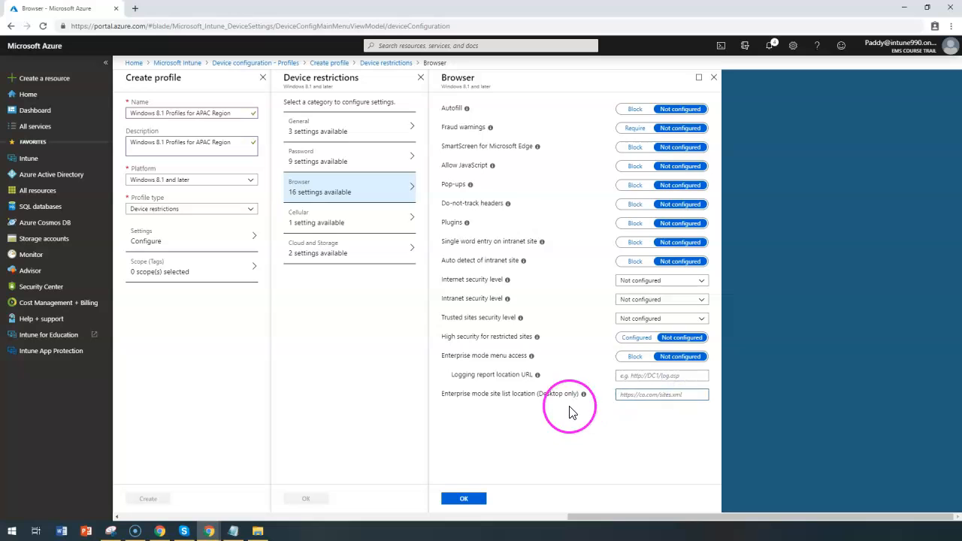
- Open the Cellular restrictions and try blocking data roaming, restoring it to Not configured
drag(544, 398, 566, 399)
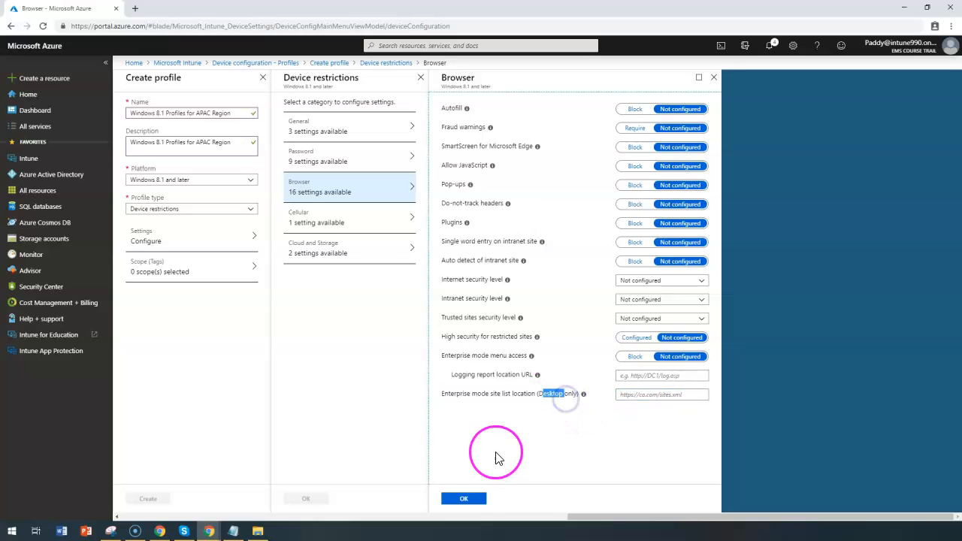
click(350, 218)
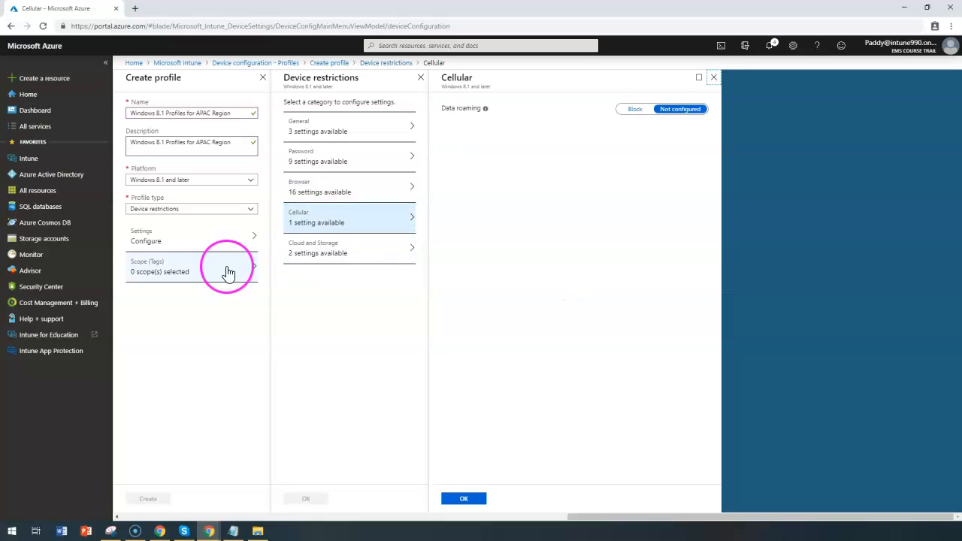
drag(446, 109, 475, 109)
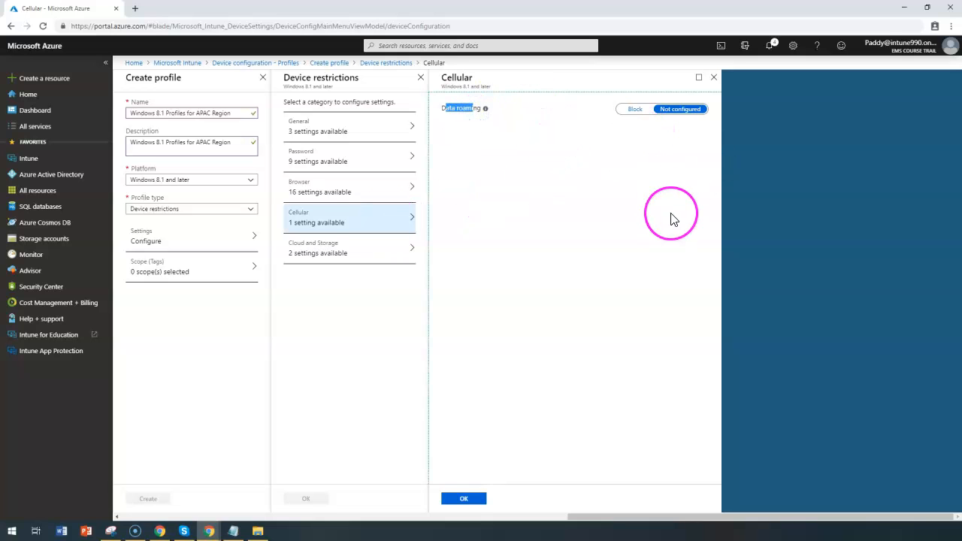
click(635, 109)
click(685, 109)
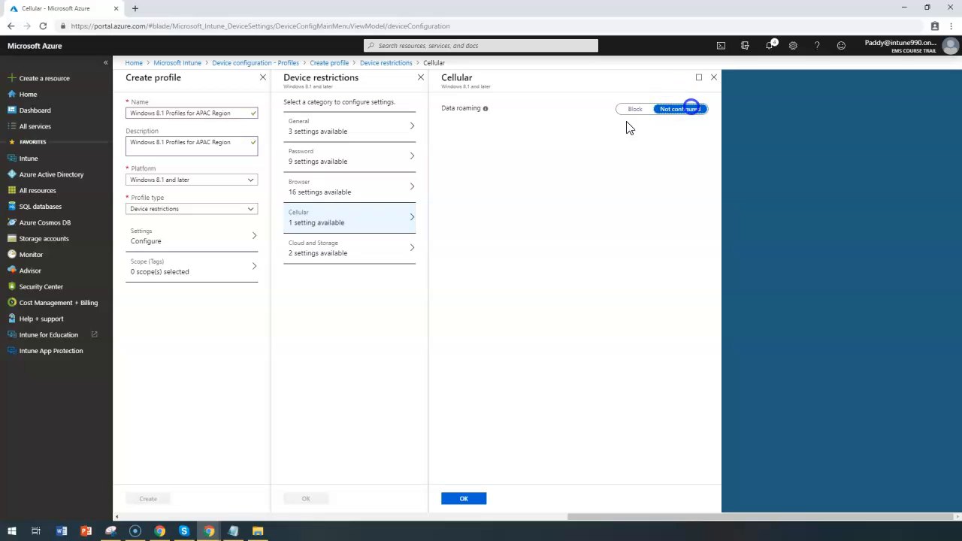
- Open the Cloud and Storage restrictions and review the work folders URL and Windows Mail access settings
click(344, 247)
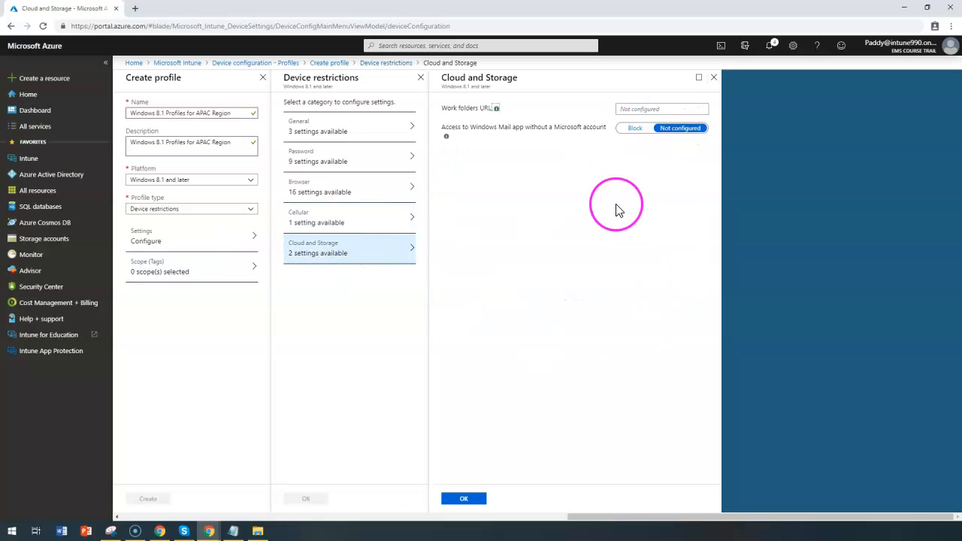
drag(490, 127, 597, 130)
click(635, 204)
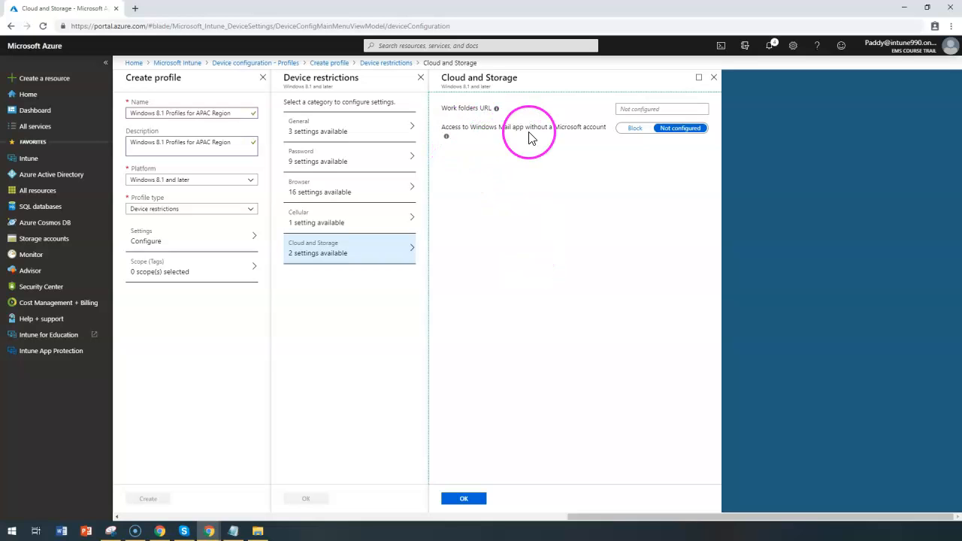
drag(440, 88, 464, 88)
drag(470, 128, 552, 124)
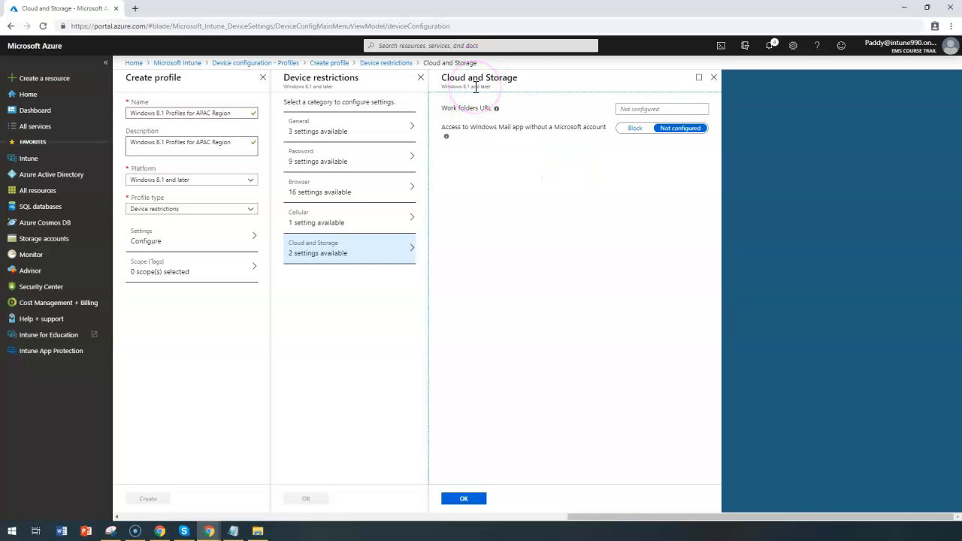
click(477, 88)
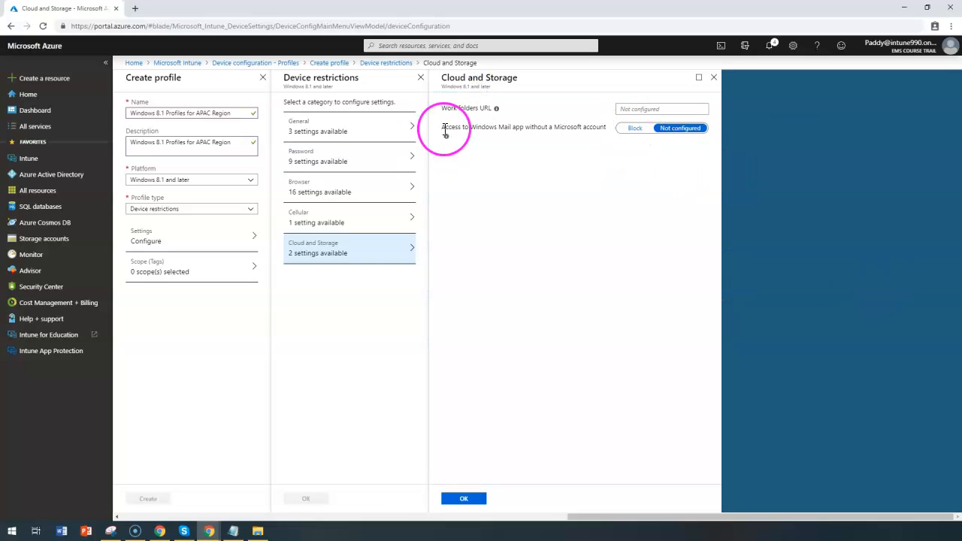
- Change the profile type to SCEP certificate and review its certificate, key usage and enrollment settings
click(188, 213)
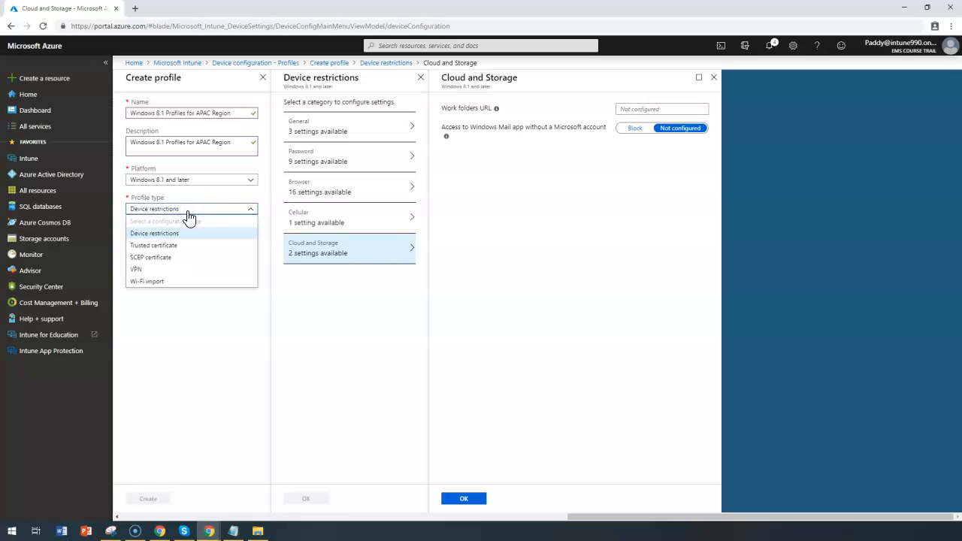
click(169, 261)
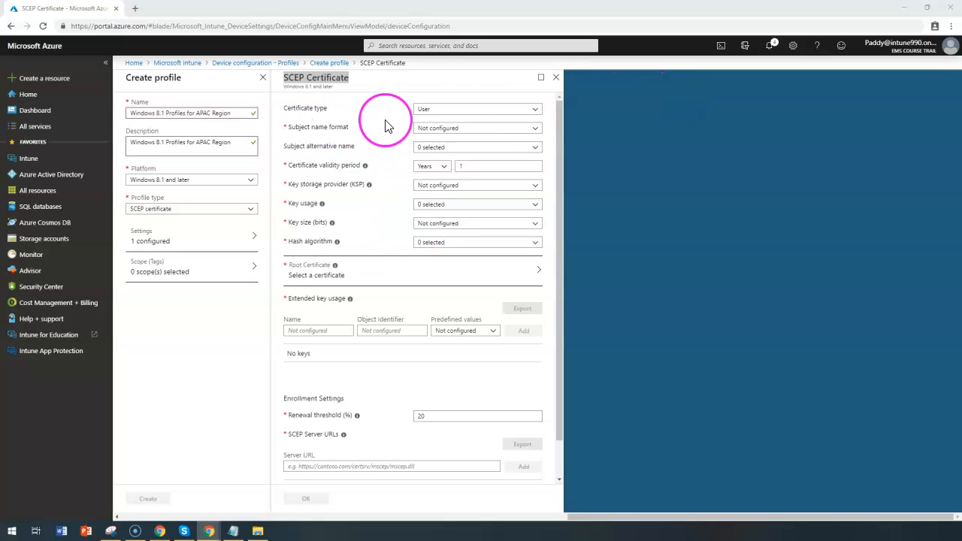
click(303, 110)
drag(303, 110, 350, 113)
drag(362, 161, 366, 228)
click(360, 237)
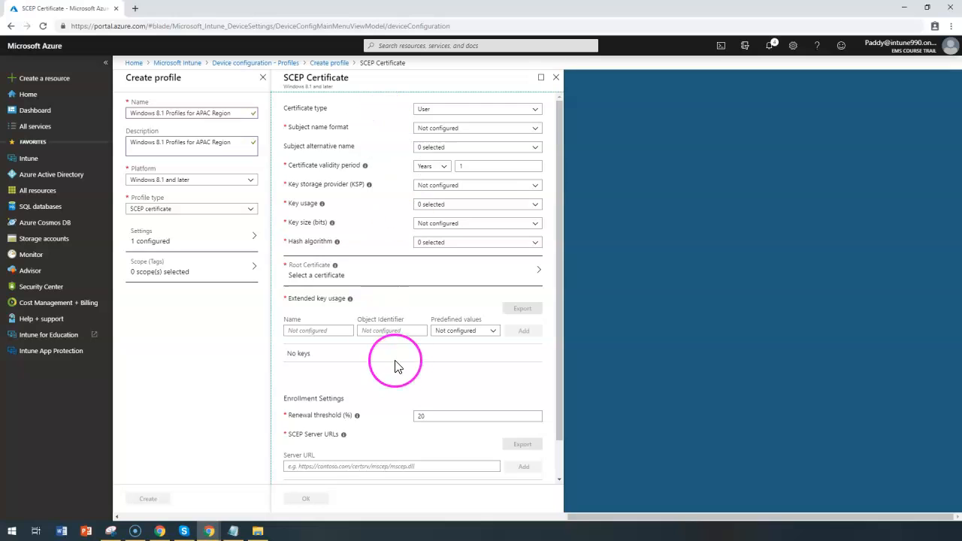
scroll(391, 384, down, 1)
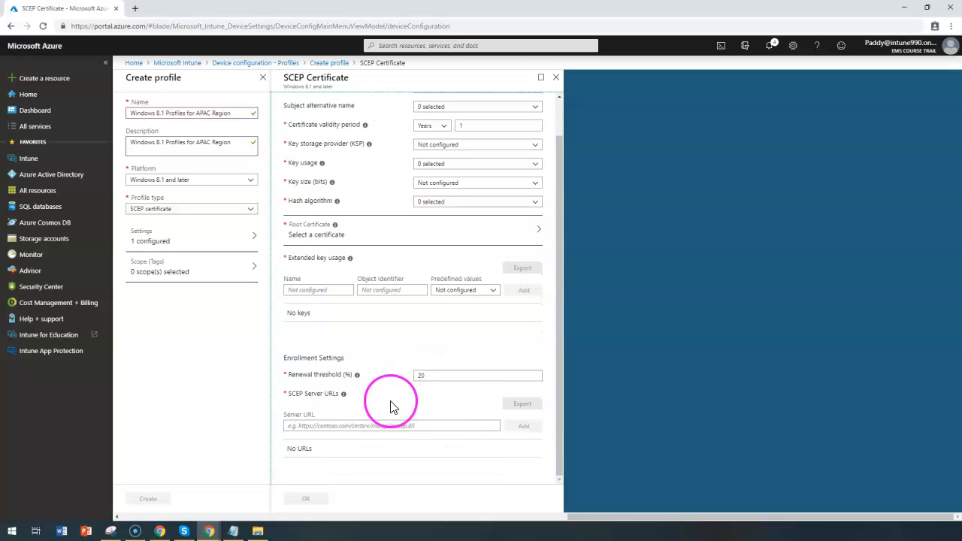
click(205, 239)
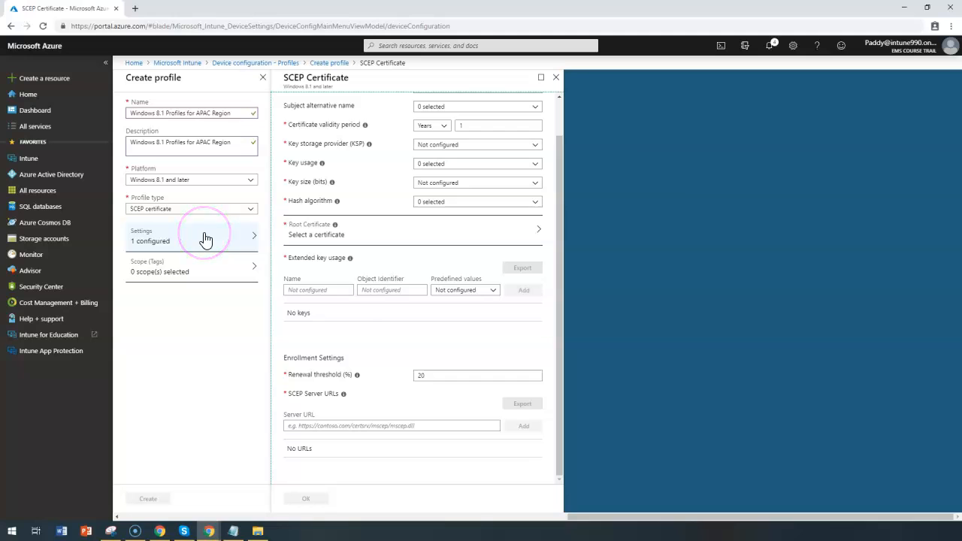
click(357, 302)
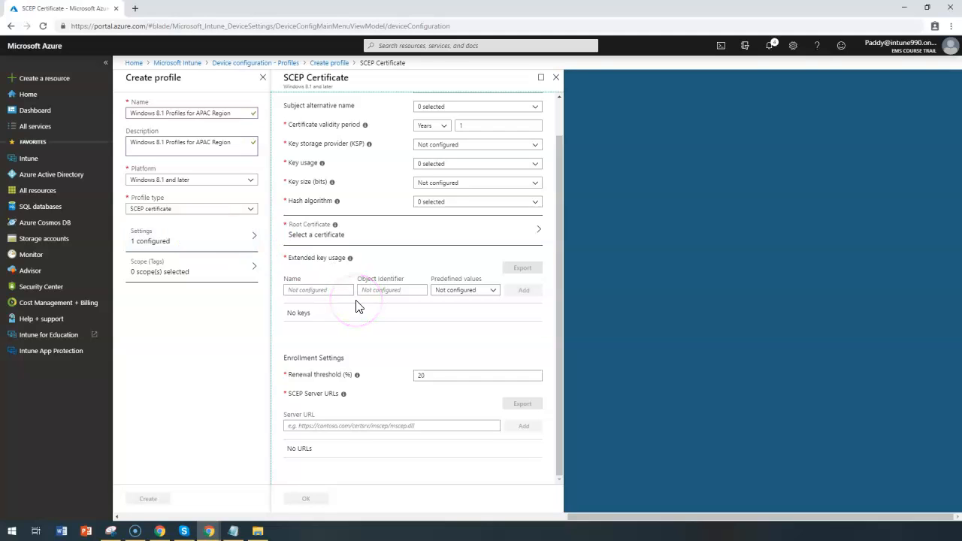